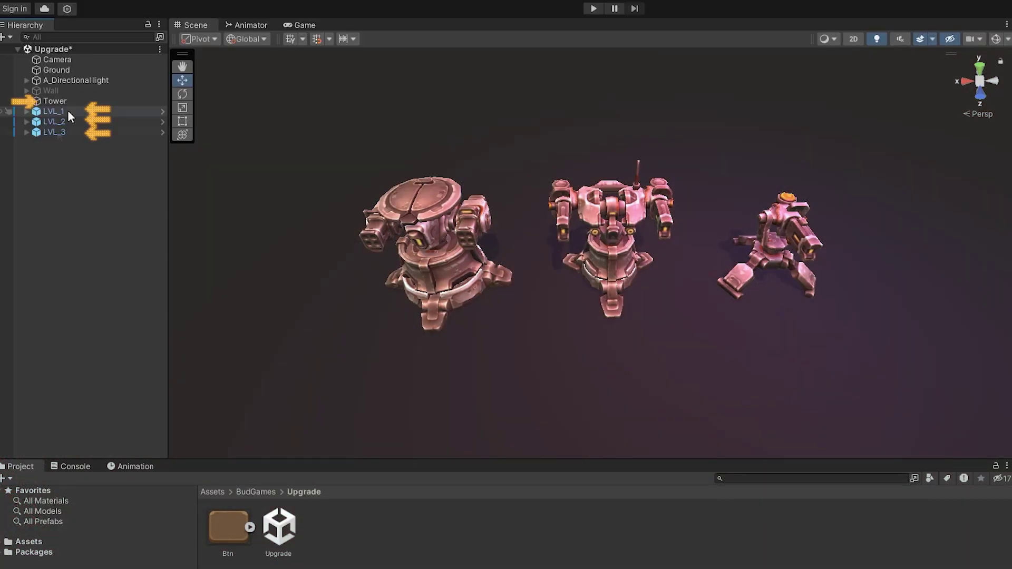
Make LVL_1, LVL_2 and LVL_3 children of the Tower object.
{"action": "left_click", "coordinate": [69, 111]}
{"action": "left_click", "coordinate": [60, 132], "text": "shift"}
{"action": "left_click", "coordinate": [65, 121]}
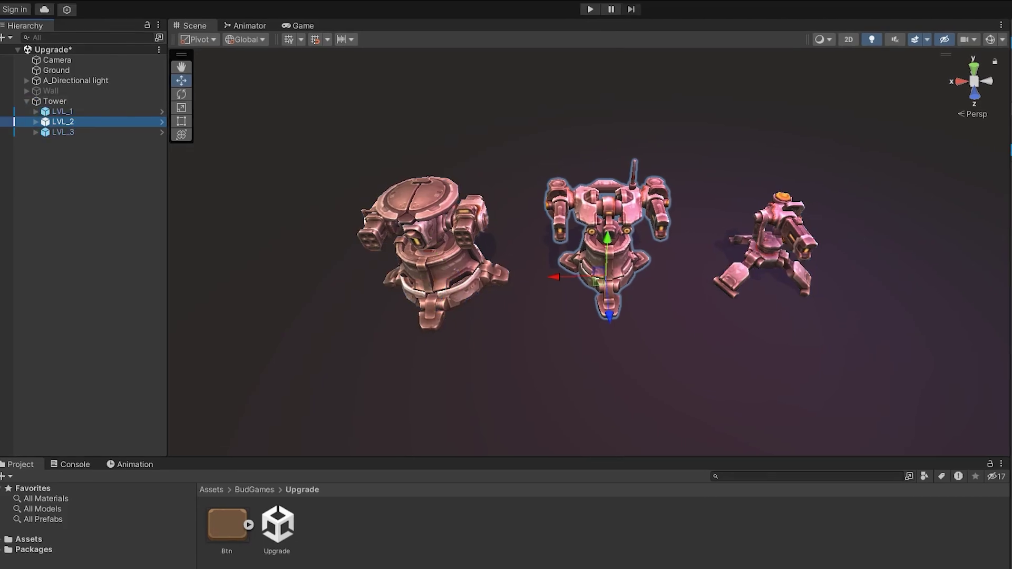
Set the level models' X position to 0 and deactivate LVL_2 and LVL_3.
{"action": "left_click", "coordinate": [923, 126]}
{"action": "type", "text": "0"}
{"action": "left_click", "coordinate": [79, 131]}
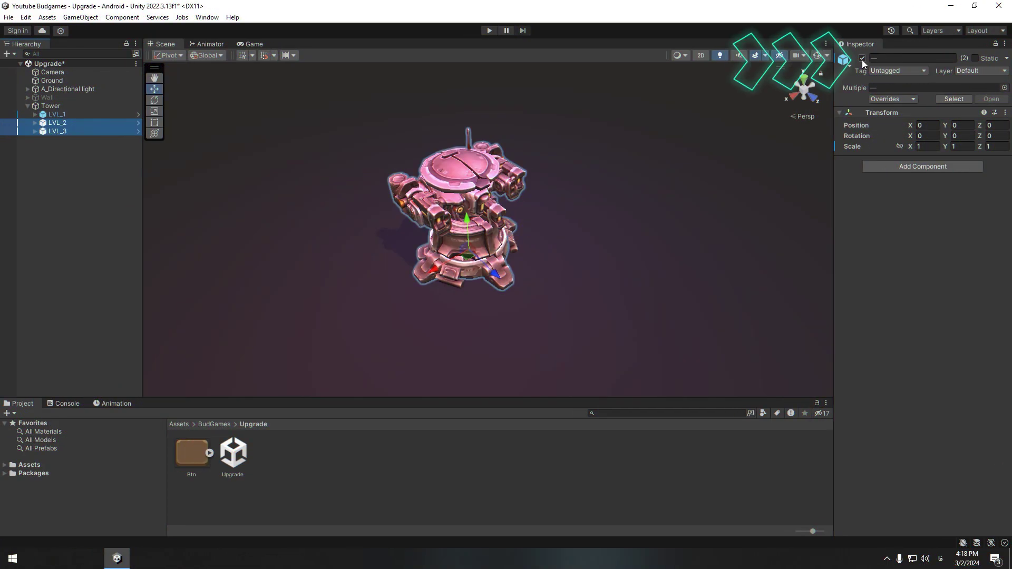
{"action": "left_click", "coordinate": [862, 58]}
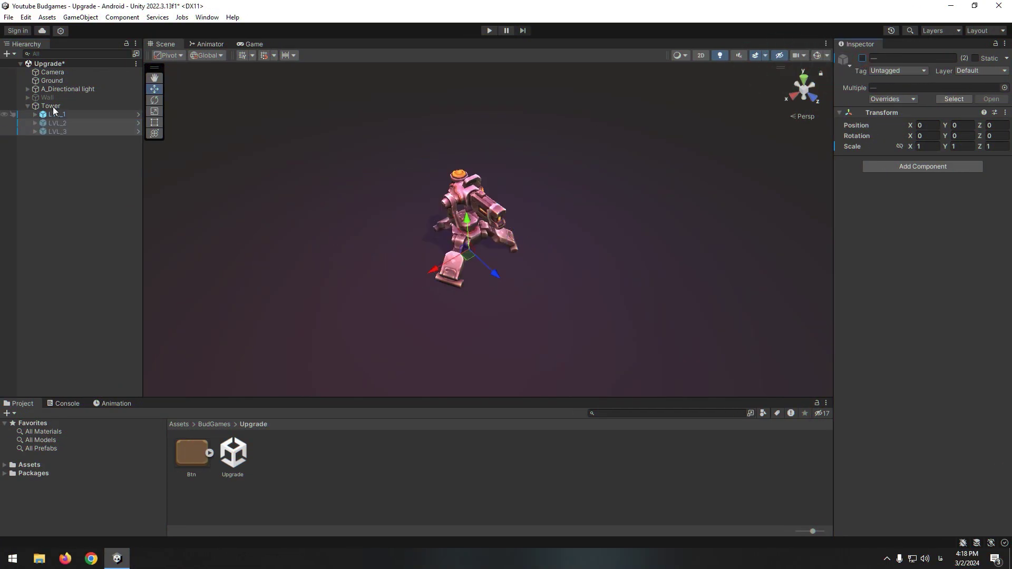
Create a C# script named Tower in the Upgrade folder.
{"action": "right_click", "coordinate": [455, 495]}
{"action": "mouse_move", "coordinate": [533, 213]}
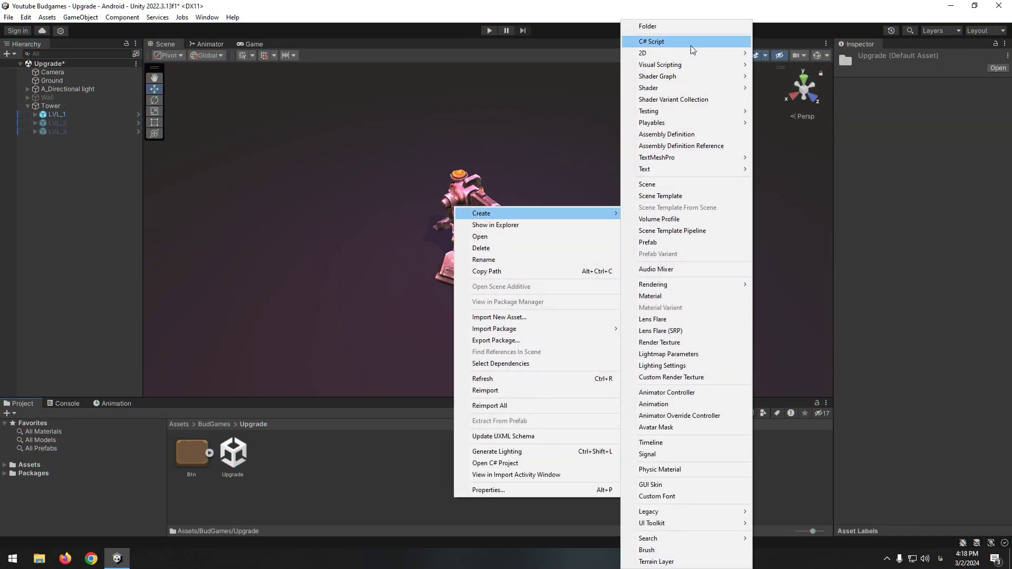
{"action": "left_click", "coordinate": [693, 47]}
{"action": "type", "text": "Tower"}
{"action": "key", "text": "Return"}
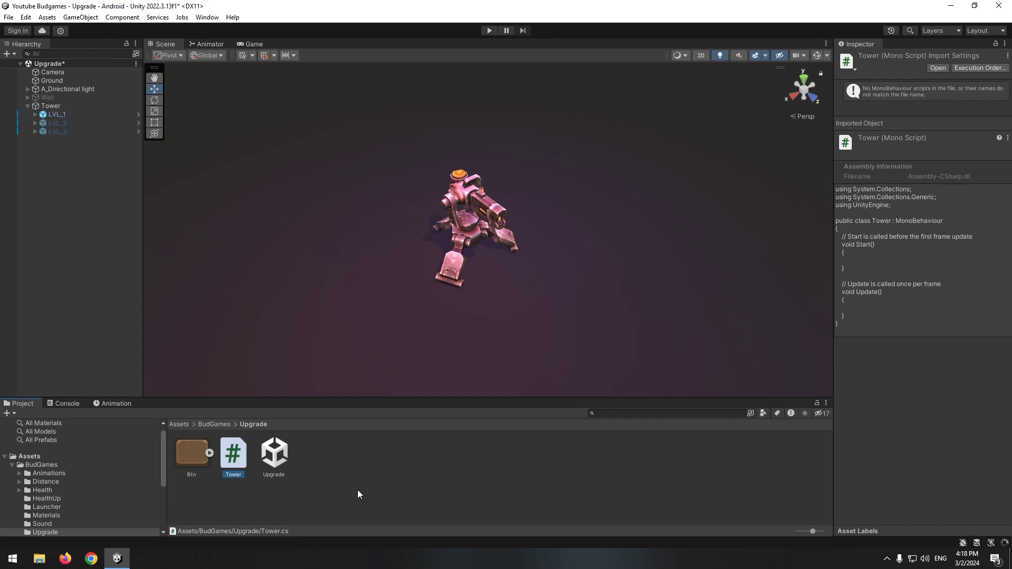
Attach the Tower script to the Tower object and open it in the code editor.
{"action": "left_click", "coordinate": [67, 106]}
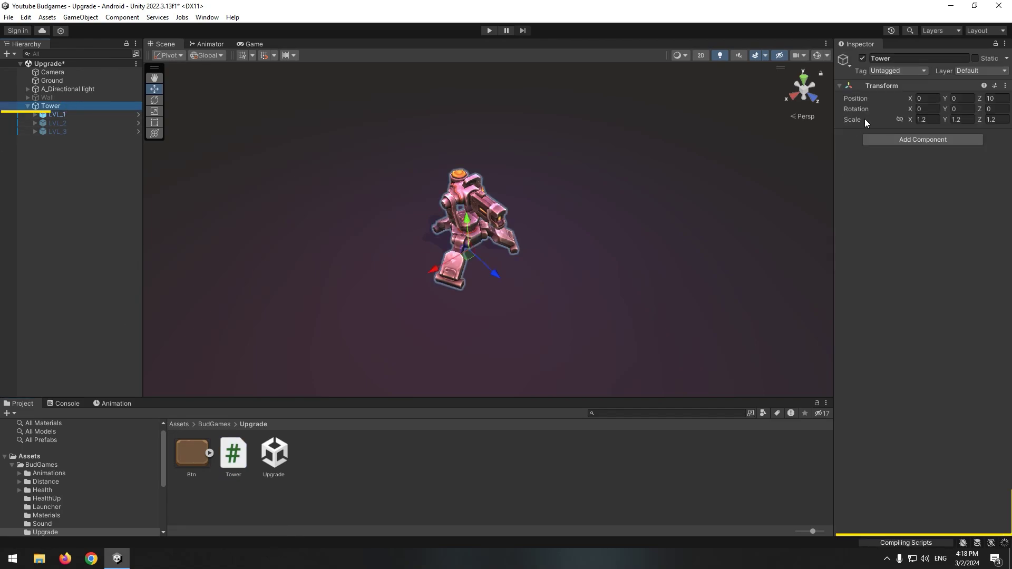
{"action": "left_click_drag", "start_coordinate": [233, 453], "coordinate": [949, 158]}
{"action": "double_click", "coordinate": [934, 144]}
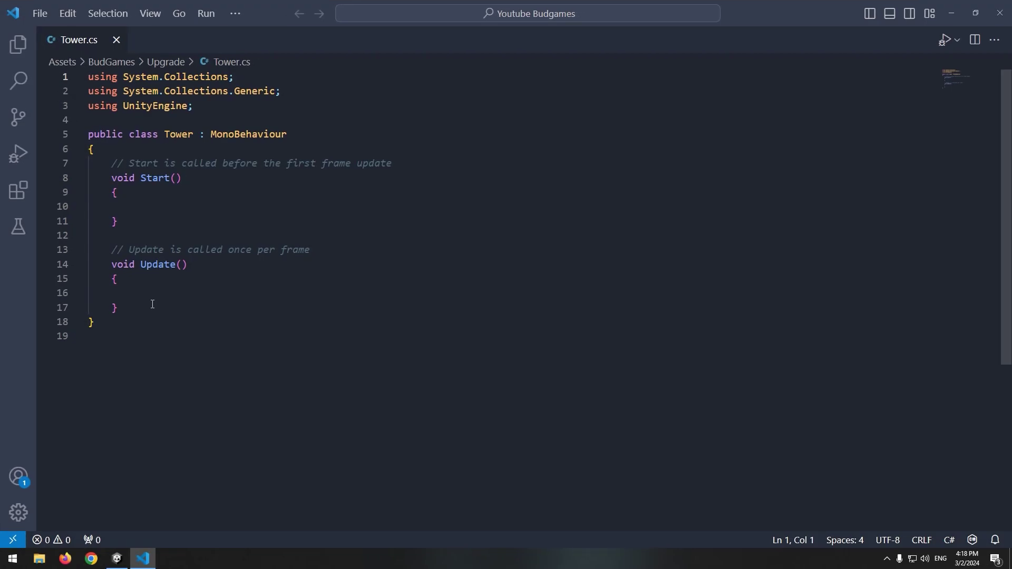
Delete the Update method and replace the comment above Start with the field public int Level;.
{"action": "left_click_drag", "start_coordinate": [119, 307], "coordinate": [178, 235]}
{"action": "key", "text": "BackSpace"}
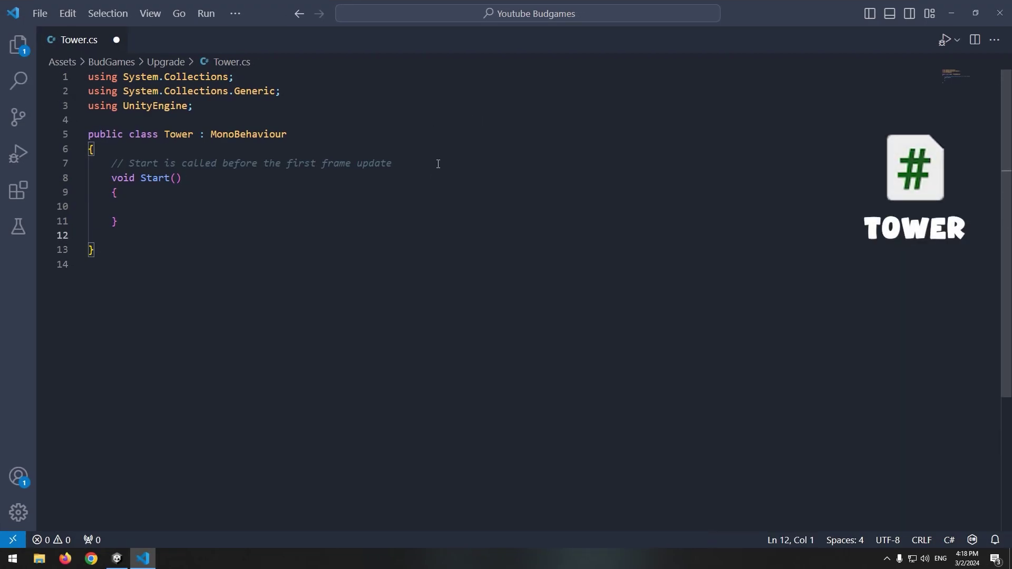
{"action": "left_click_drag", "start_coordinate": [448, 164], "coordinate": [443, 150]}
{"action": "key", "text": "Return"}
{"action": "type", "text": "p"}
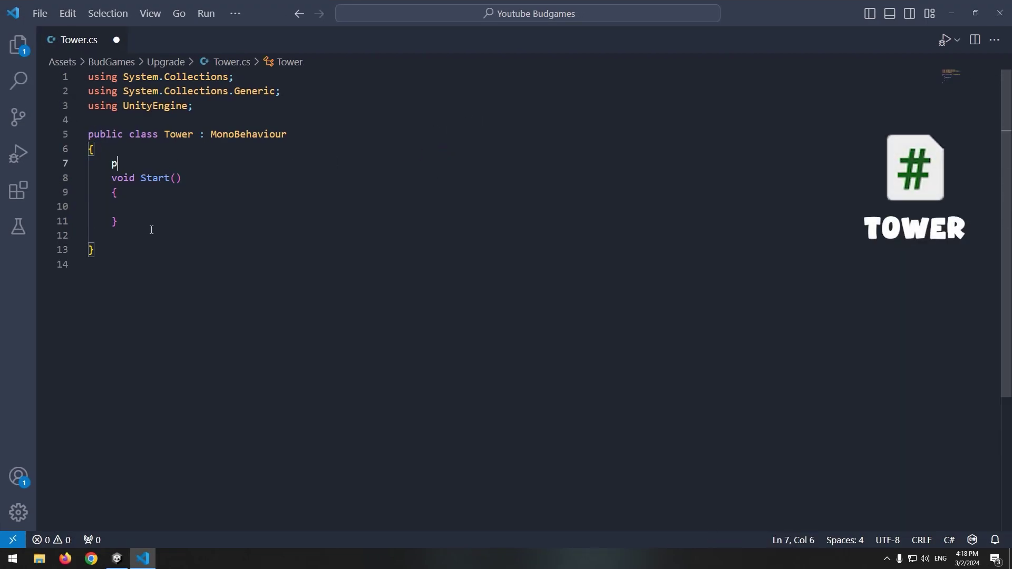
{"action": "type", "text": "ublic int Level;"}
{"action": "key", "text": "Return"}
Add an empty public void SetLevel(int lvl) method below Start.
{"action": "left_click", "coordinate": [169, 241]}
{"action": "key", "text": "Return"}
{"action": "key", "text": "Return"}
{"action": "type", "text": "public void SetLevel()"}
{"action": "key", "text": "Return"}
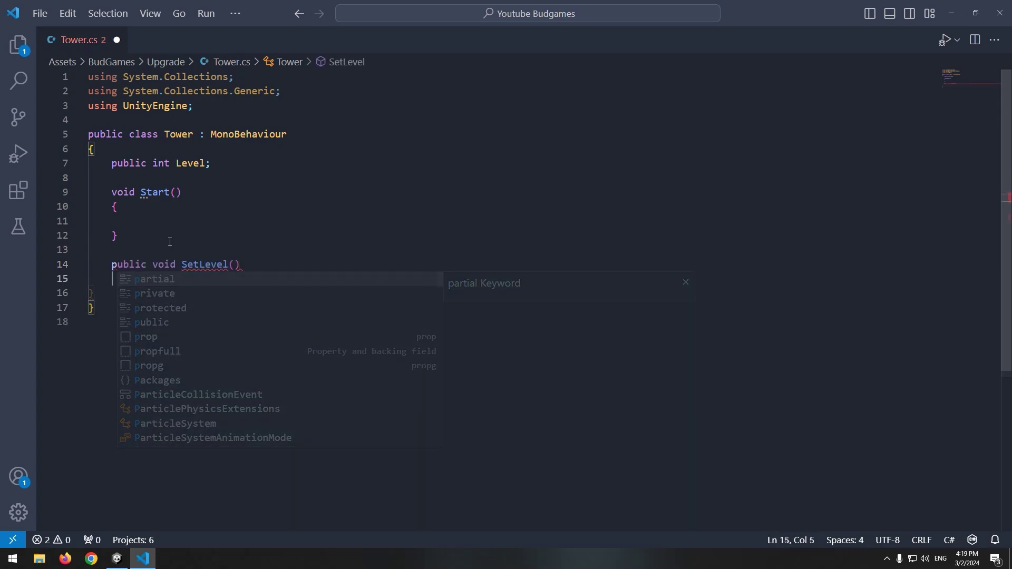
{"action": "type", "text": "{"}
{"action": "key", "text": "Return"}
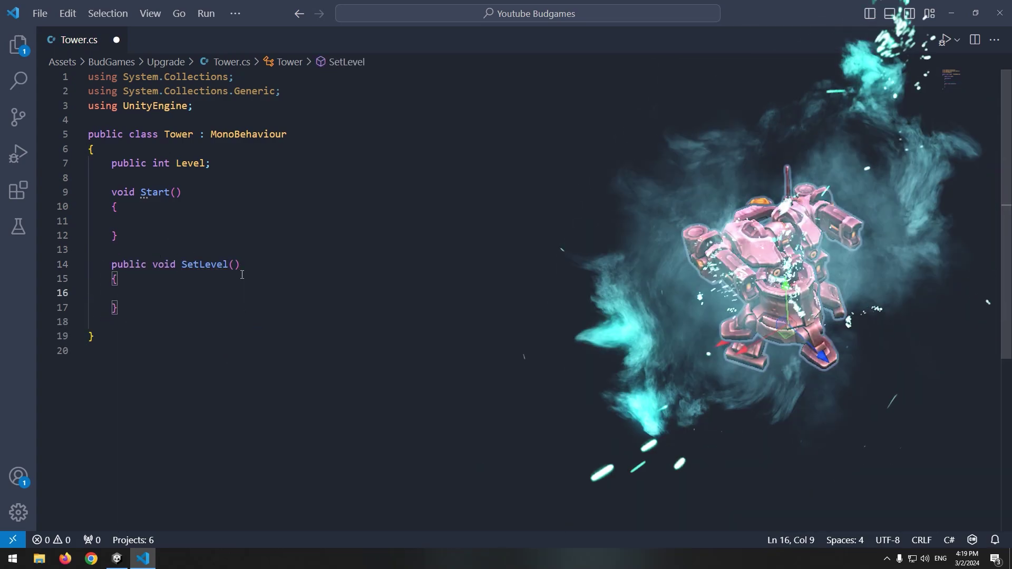
{"action": "left_click", "coordinate": [234, 264]}
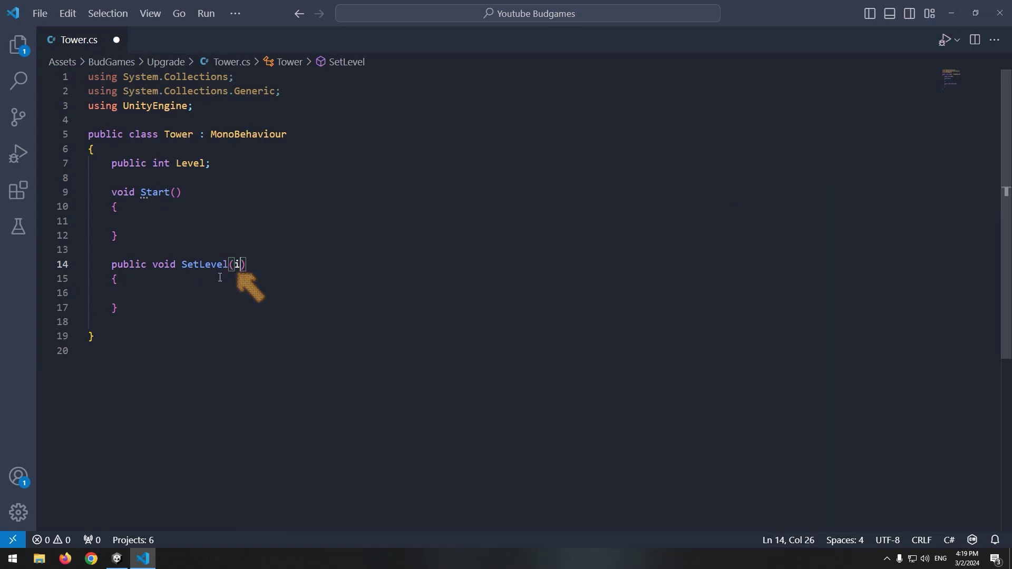
{"action": "type", "text": "int lvl"}
{"action": "key", "text": "Down"}
{"action": "key", "text": "Down"}
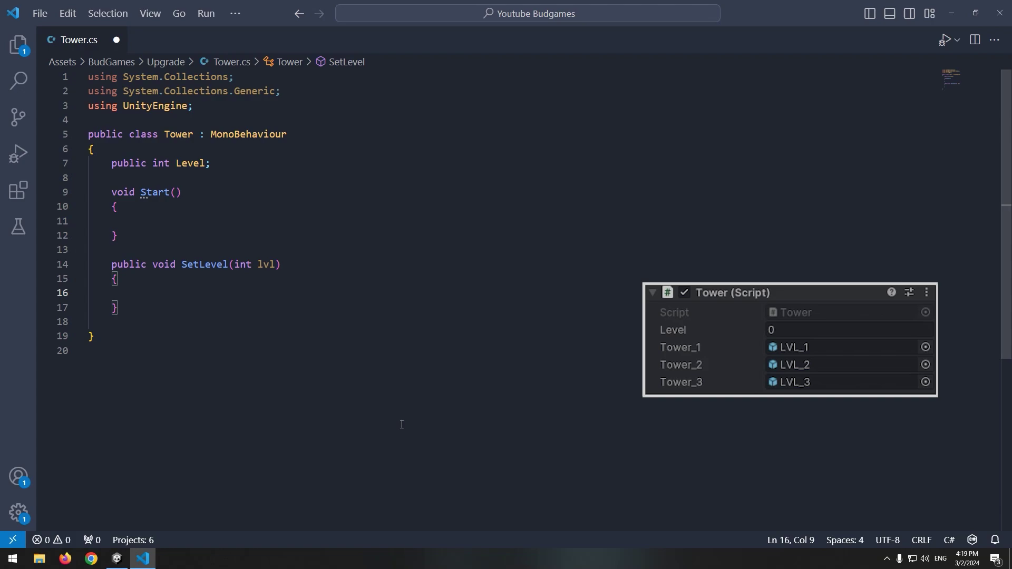
Declare public GameObject fields Tower_1, Tower_2 and Tower_3 below the Level field.
{"action": "left_click", "coordinate": [255, 164]}
{"action": "key", "text": "Return"}
{"action": "key", "text": "Return"}
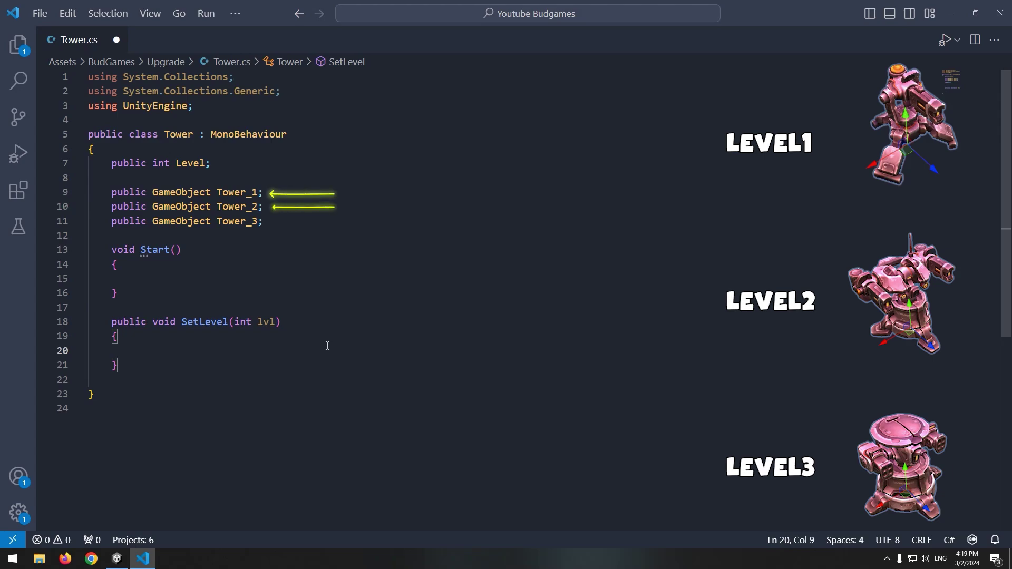
Write an if(lvl == 1) block in SetLevel that sets Tower_1 active and Tower_2 and Tower_3 inactive.
{"action": "type", "text": "if"}
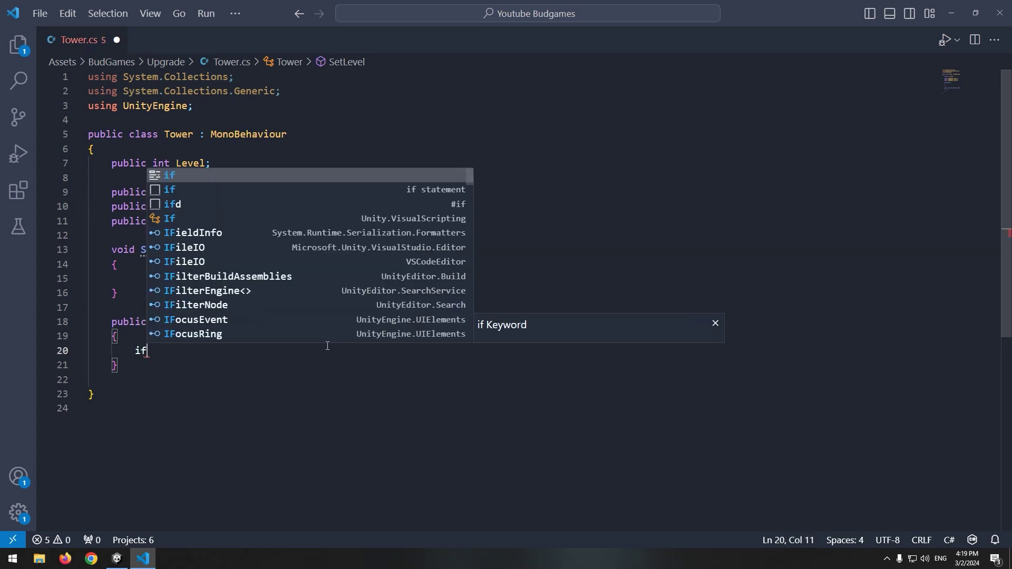
{"action": "type", "text": "(lvl == 1"}
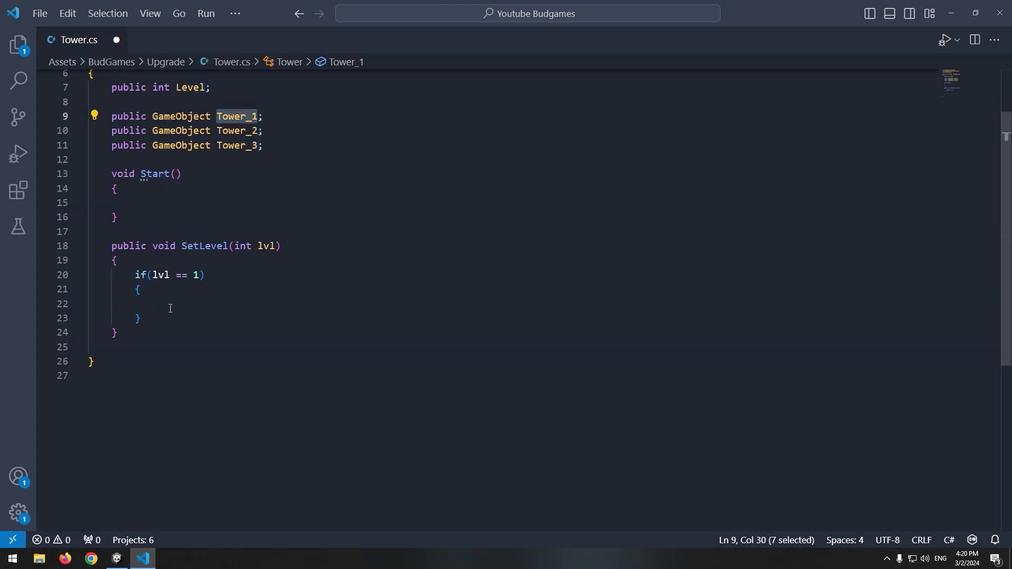
{"action": "left_click", "coordinate": [174, 308]}
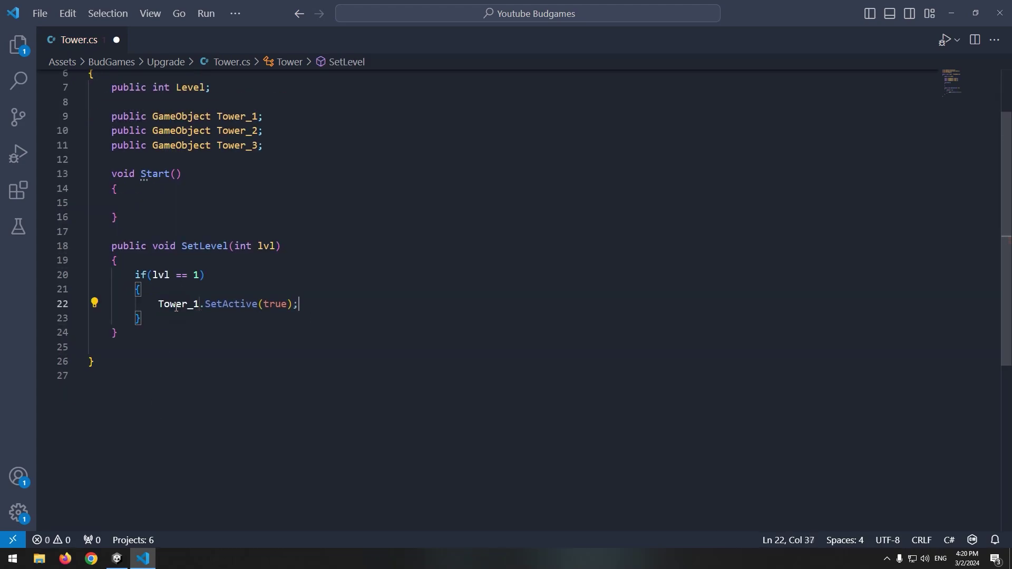
{"action": "key", "text": "ctrl+shift+Left"}
{"action": "key", "text": "ctrl+shift+Left"}
{"action": "key", "text": "ctrl+shift+Left"}
{"action": "key", "text": "ctrl+shift+Left"}
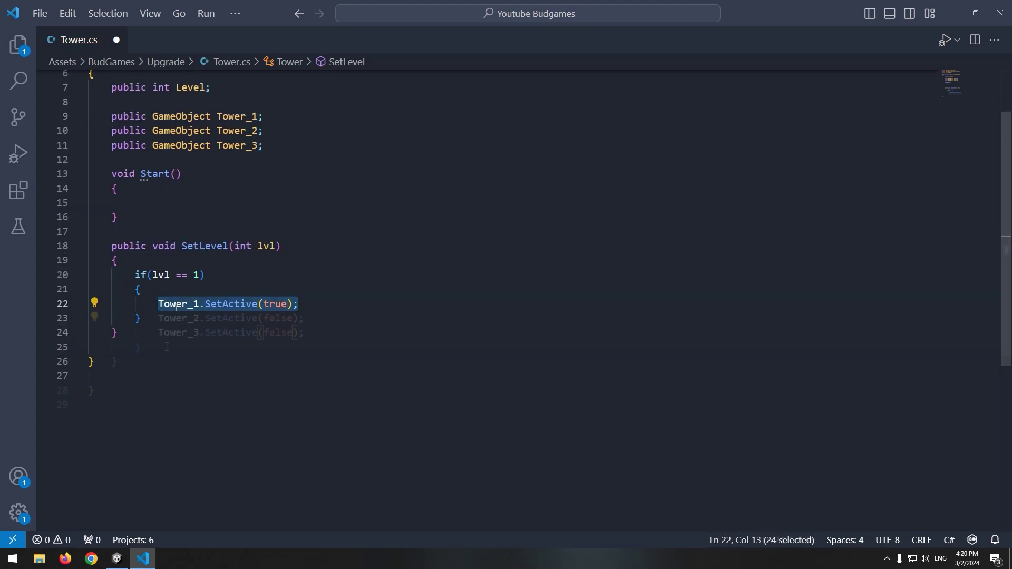
{"action": "key", "text": "Tab"}
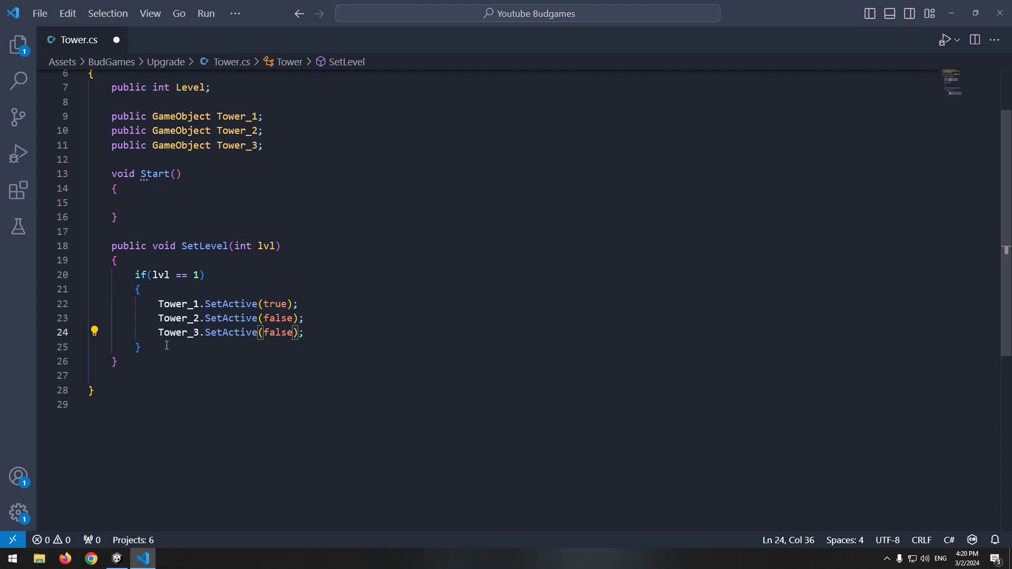
Duplicate the if(lvl == 1) block twice below itself within SetLevel.
{"action": "left_click_drag", "start_coordinate": [167, 345], "coordinate": [136, 277]}
{"action": "key", "text": "ctrl+c"}
{"action": "key", "text": "Right"}
{"action": "key", "text": "Return"}
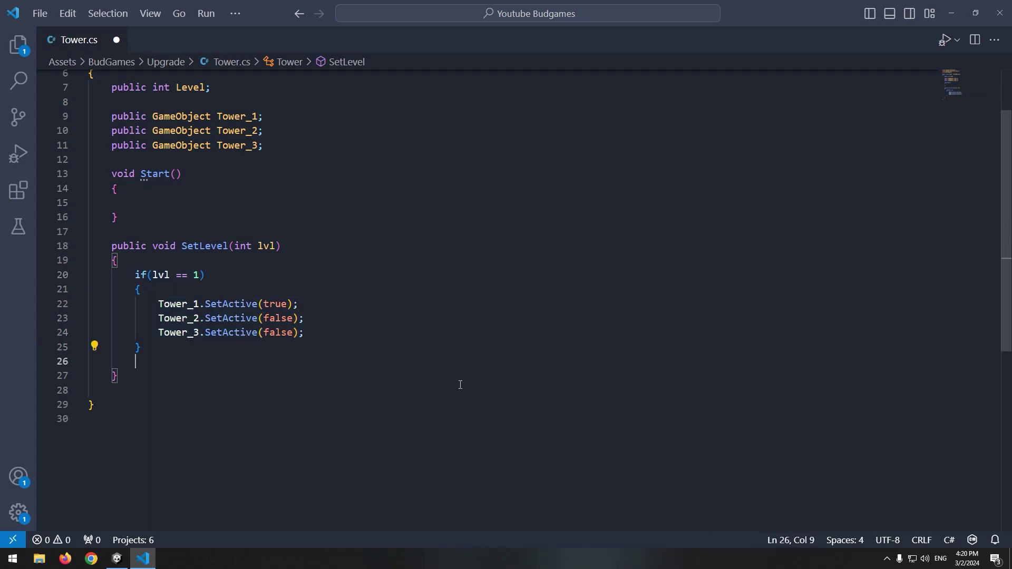
{"action": "key", "text": "ctrl+v"}
{"action": "key", "text": "Return"}
{"action": "key", "text": "ctrl+v"}
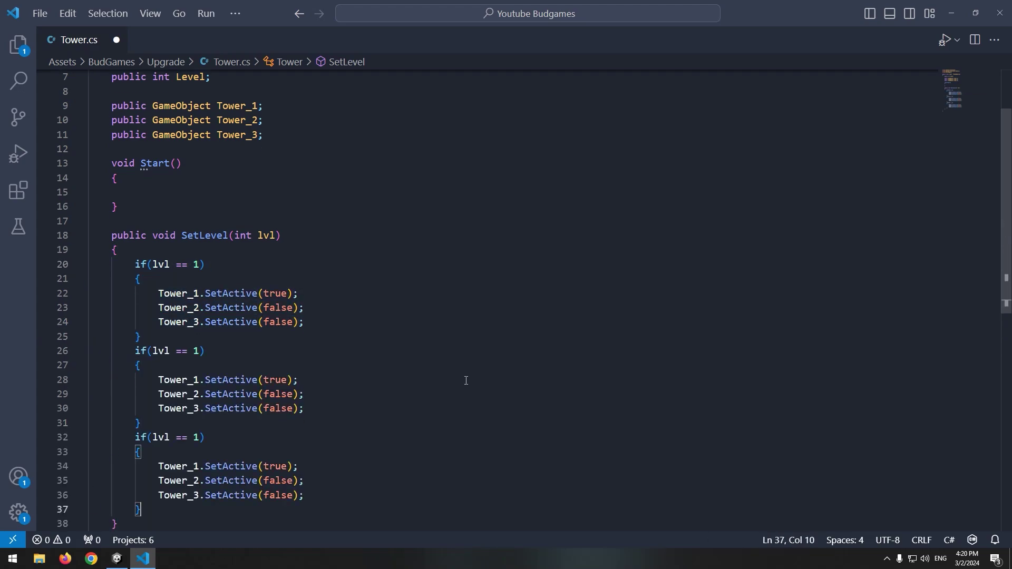
{"action": "scroll", "coordinate": [540, 383], "scroll_direction": "down", "scroll_amount": 1}
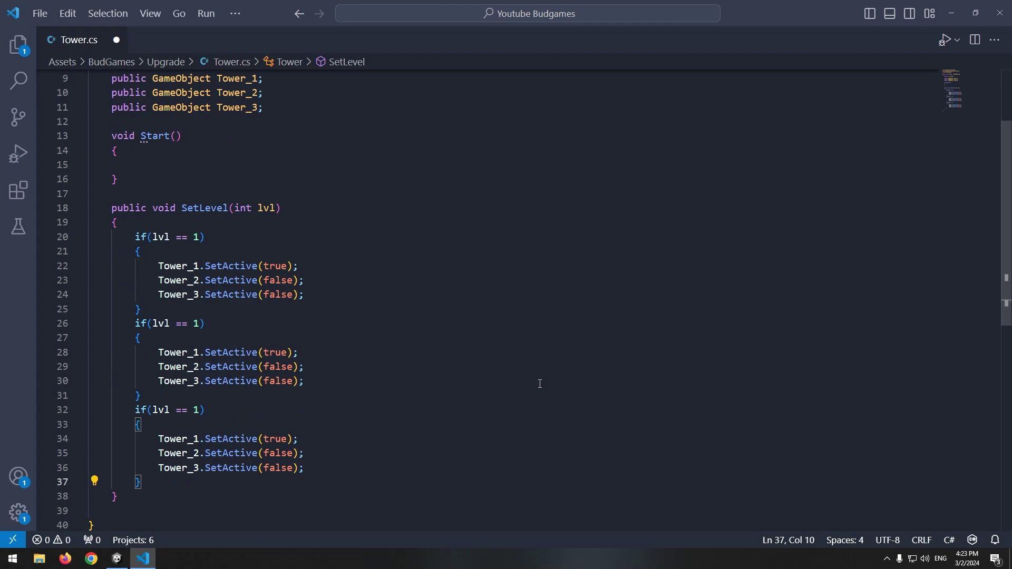
Change the copied blocks to check for lvl 2 and 3, activating only Tower_2 and only Tower_3 respectively.
{"action": "scroll", "coordinate": [539, 384], "scroll_direction": "down", "scroll_amount": 1}
{"action": "double_click", "coordinate": [196, 286]}
{"action": "type", "text": "2"}
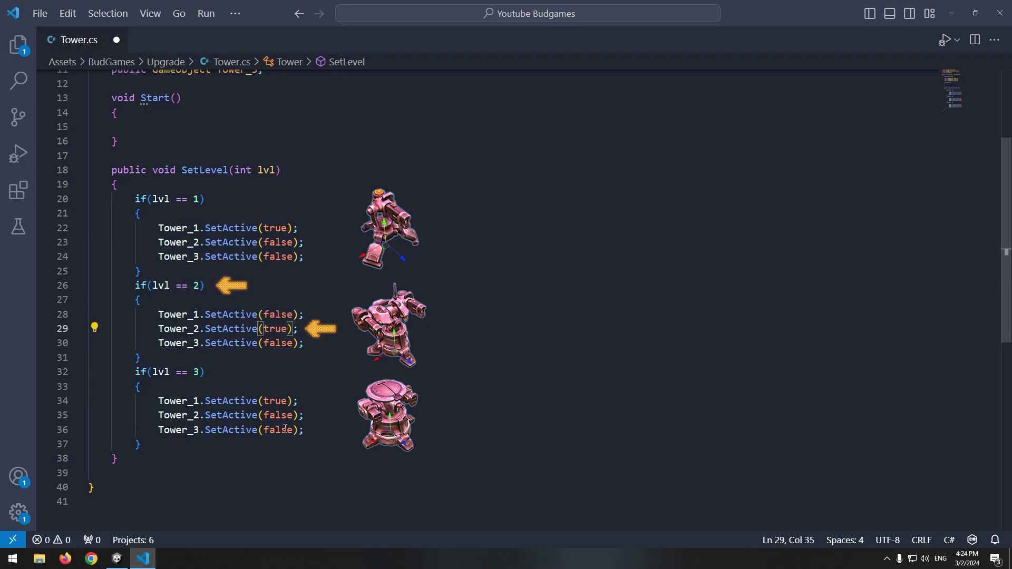
{"action": "scroll", "coordinate": [266, 364], "scroll_direction": "down", "scroll_amount": 1}
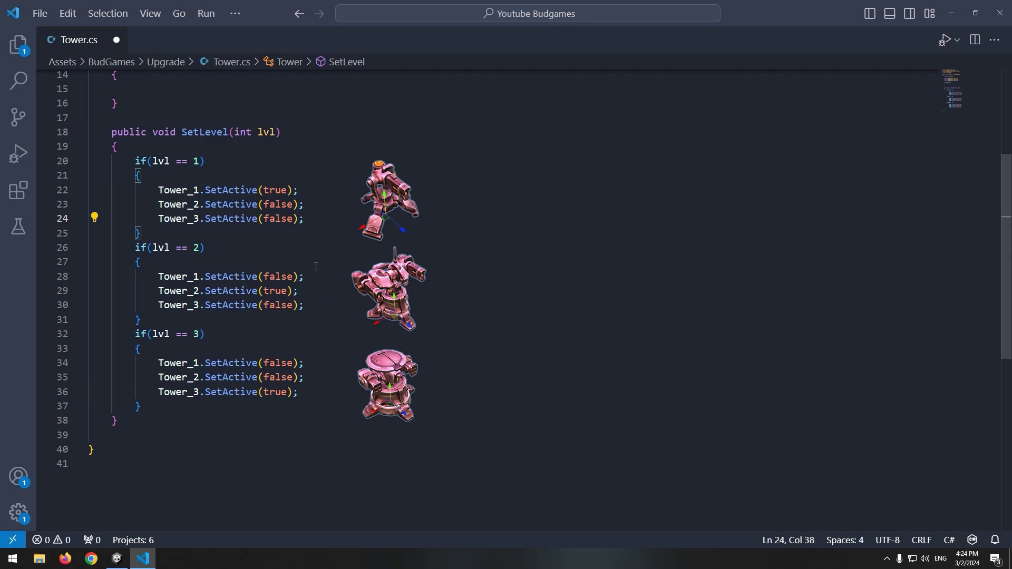
Add the comment //set Damage at the end of each of the three if blocks.
{"action": "key", "text": "Return"}
{"action": "type", "text": "//set Damage"}
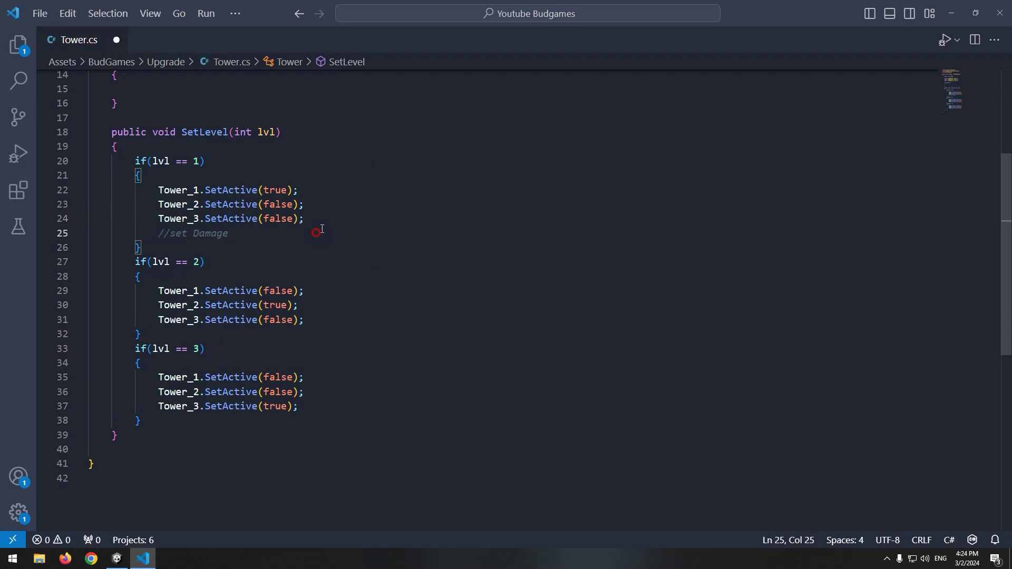
{"action": "left_click_drag", "start_coordinate": [319, 229], "coordinate": [309, 219]}
{"action": "key", "text": "ctrl+c"}
{"action": "left_click", "coordinate": [311, 319]}
{"action": "key", "text": "ctrl+v"}
{"action": "left_click", "coordinate": [310, 423]}
{"action": "key", "text": "ctrl+v"}
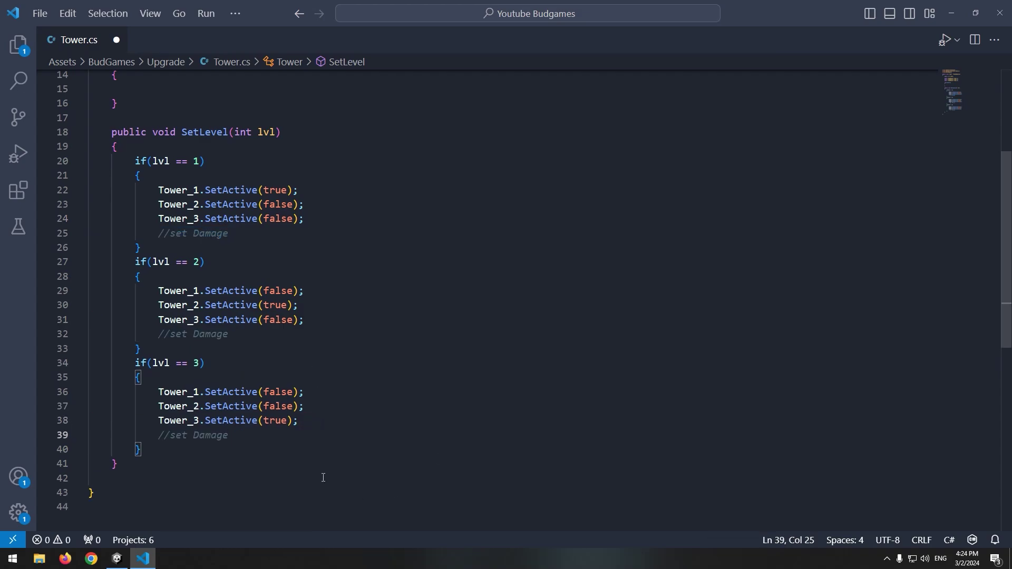
Call SetLevel(Level); inside the Start method and save the script.
{"action": "scroll", "coordinate": [323, 478], "scroll_direction": "up", "scroll_amount": 4}
{"action": "type", "text": "SetLevel(Level);"}
{"action": "key", "text": "ctrl+s"}
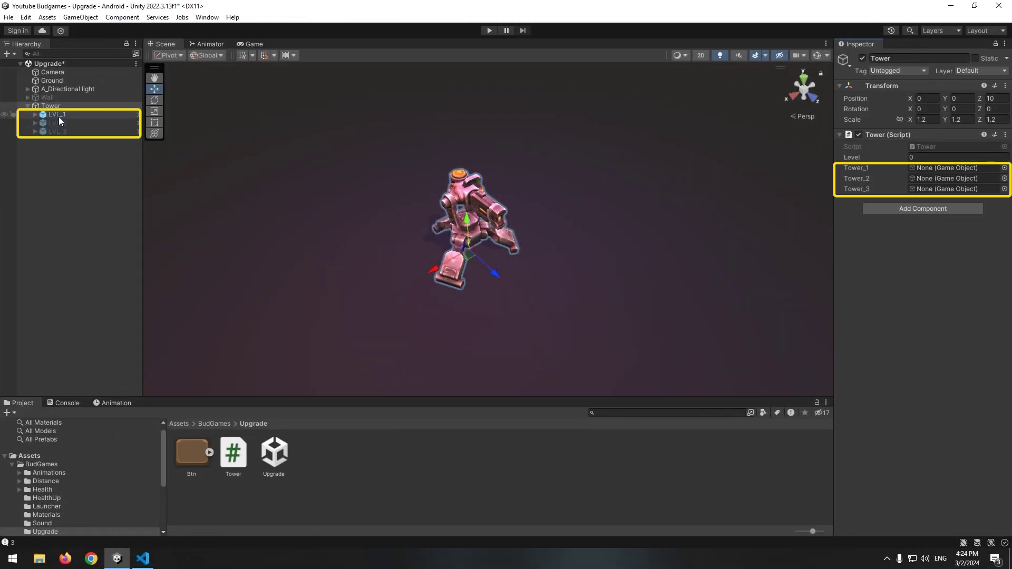
Assign LVL_1, LVL_2 and LVL_3 to the Tower script's Tower_1, Tower_2 and Tower_3 fields.
{"action": "left_click_drag", "start_coordinate": [59, 115], "coordinate": [960, 229]}
{"action": "left_click_drag", "start_coordinate": [929, 182], "coordinate": [929, 180]}
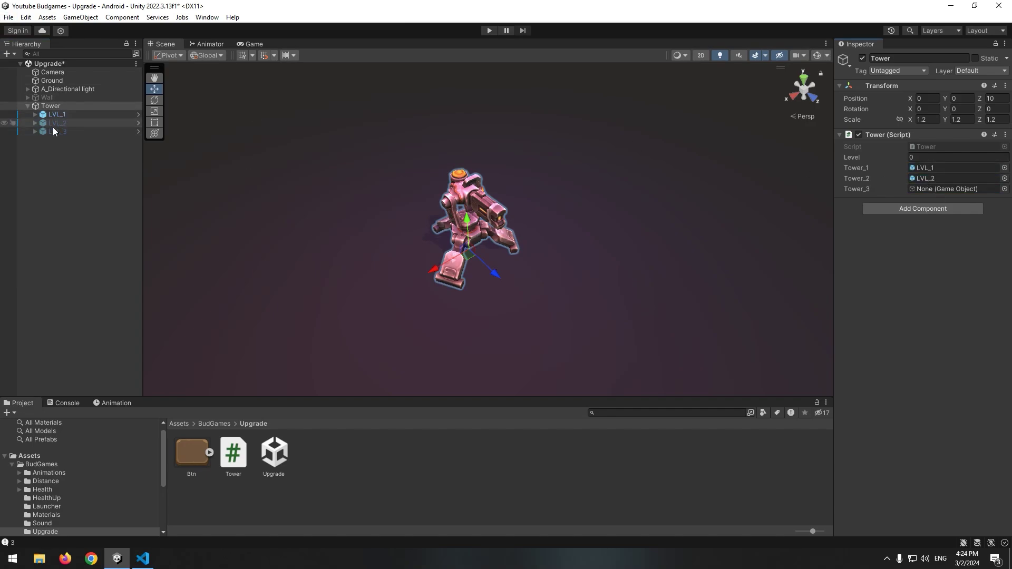
{"action": "left_click_drag", "start_coordinate": [53, 131], "coordinate": [916, 187]}
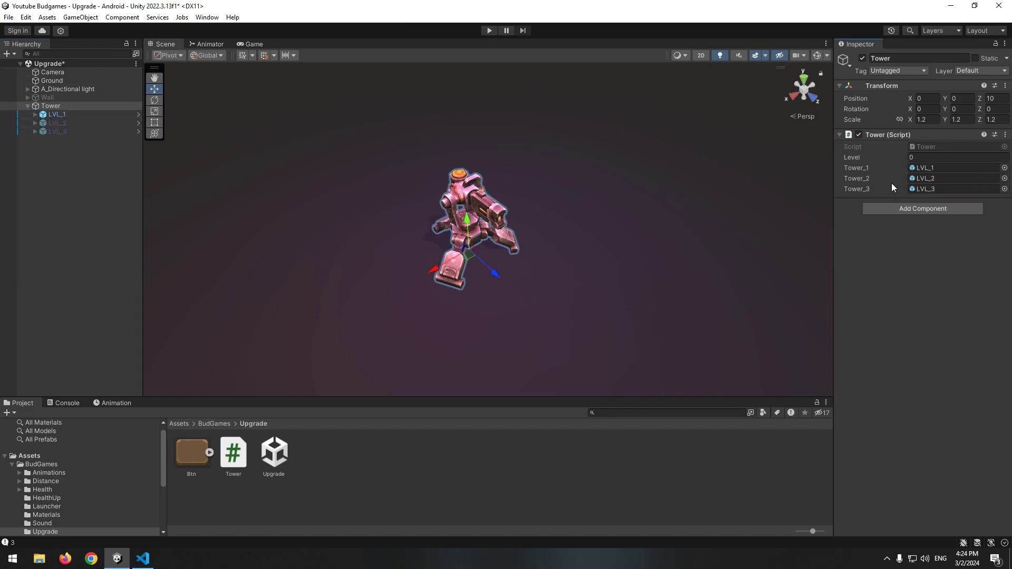
Set the Tower script's Level to 3, test it in play mode and stop the game.
{"action": "type", "text": "3"}
{"action": "left_click", "coordinate": [489, 30]}
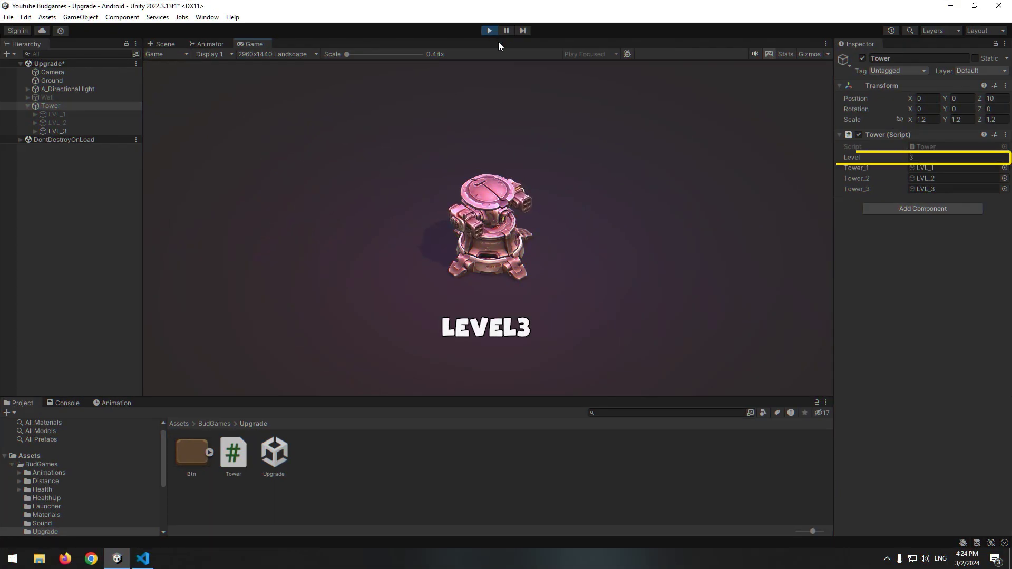
{"action": "left_click", "coordinate": [493, 32]}
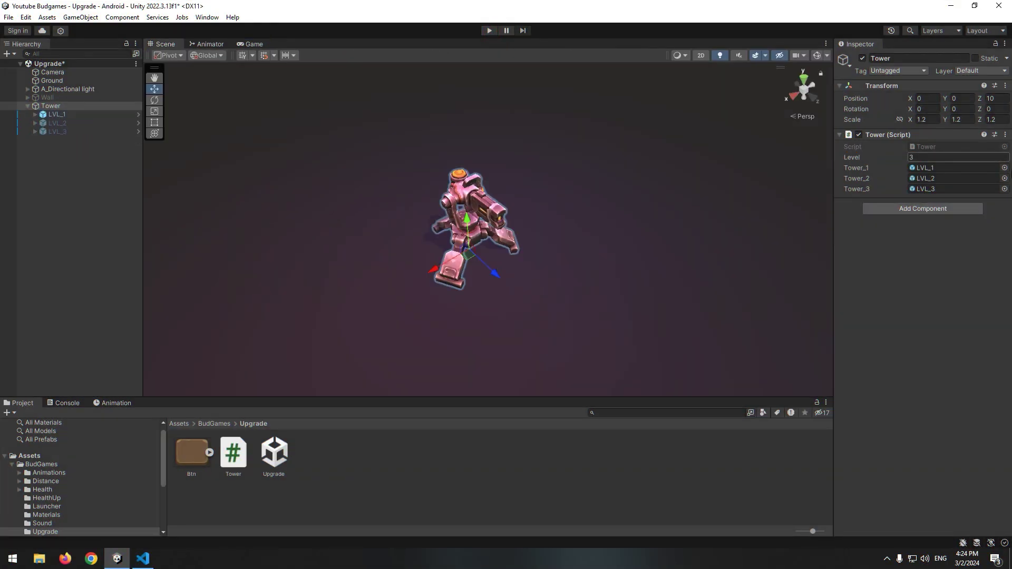
Set the Tower script's Level to 2 and run the game.
{"action": "left_click", "coordinate": [961, 150]}
{"action": "left_click", "coordinate": [960, 158]}
{"action": "type", "text": "2"}
{"action": "left_click", "coordinate": [489, 31]}
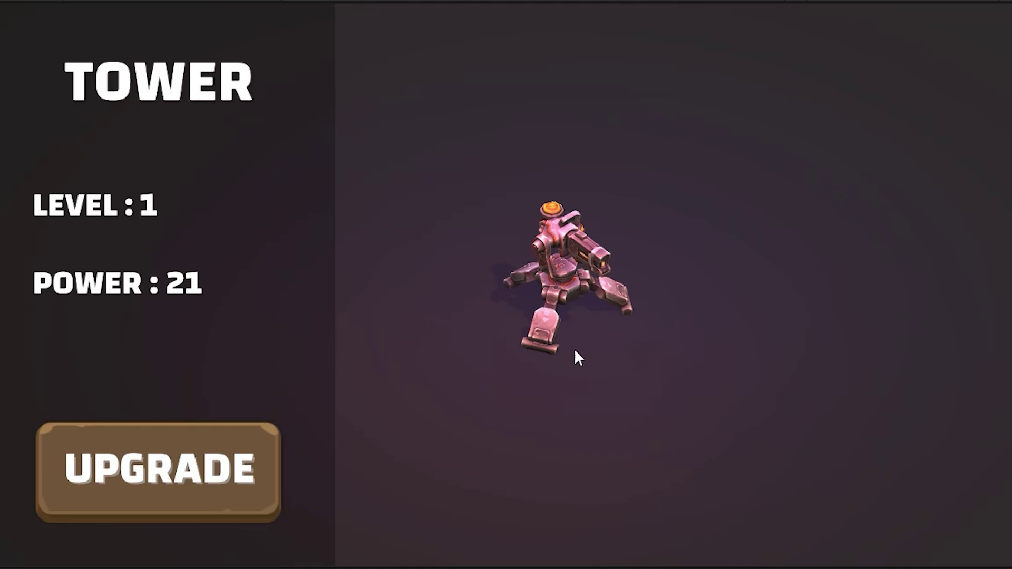
Try upgrading the tower twice in the running game.
{"action": "left_click", "coordinate": [202, 448]}
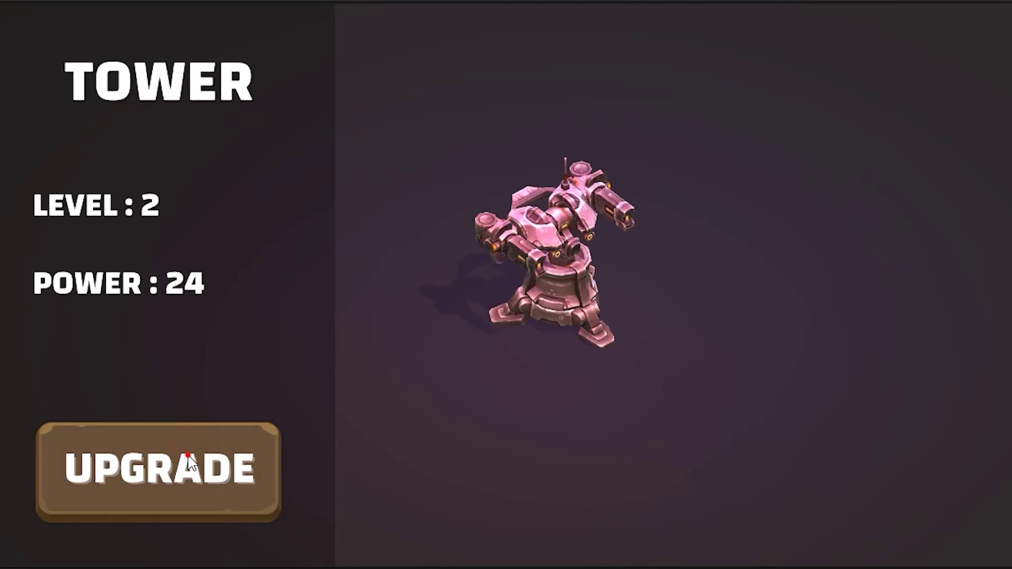
{"action": "left_click", "coordinate": [191, 471]}
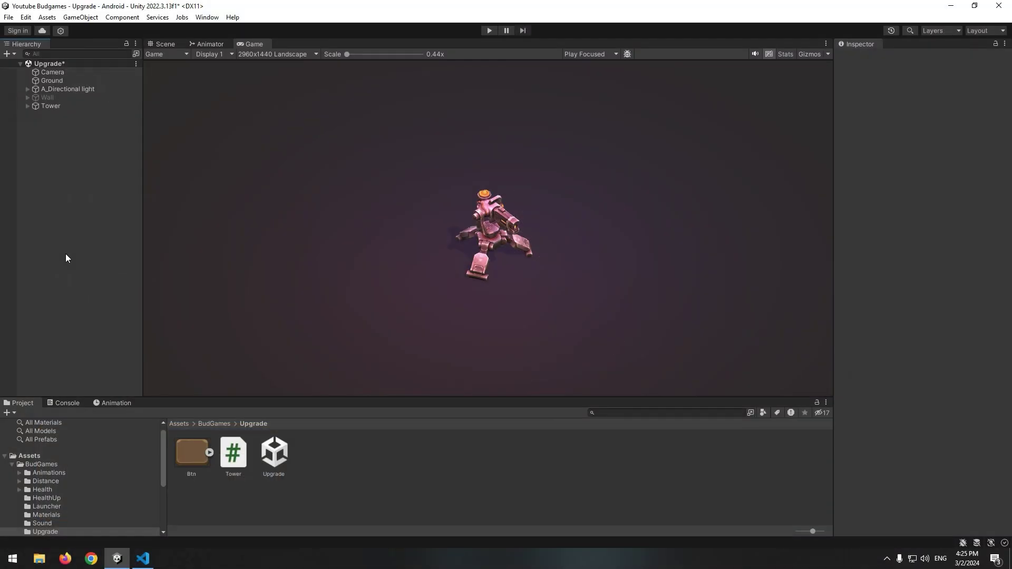
Add a UI Image to the scene and anchor it to the left edge with vertical stretch.
{"action": "right_click", "coordinate": [65, 255]}
{"action": "left_click", "coordinate": [111, 471]}
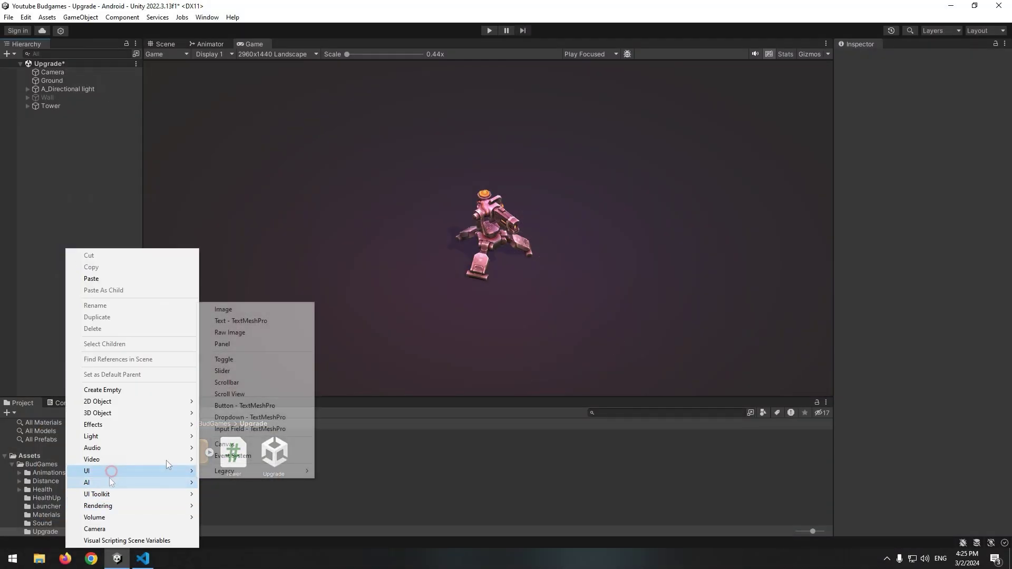
{"action": "left_click", "coordinate": [227, 309]}
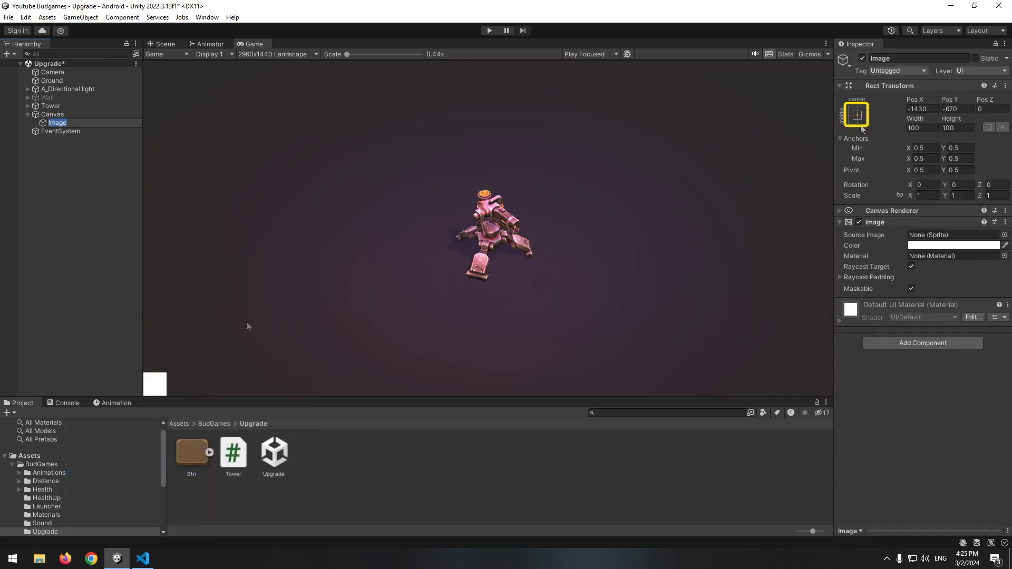
{"action": "left_click", "coordinate": [861, 126]}
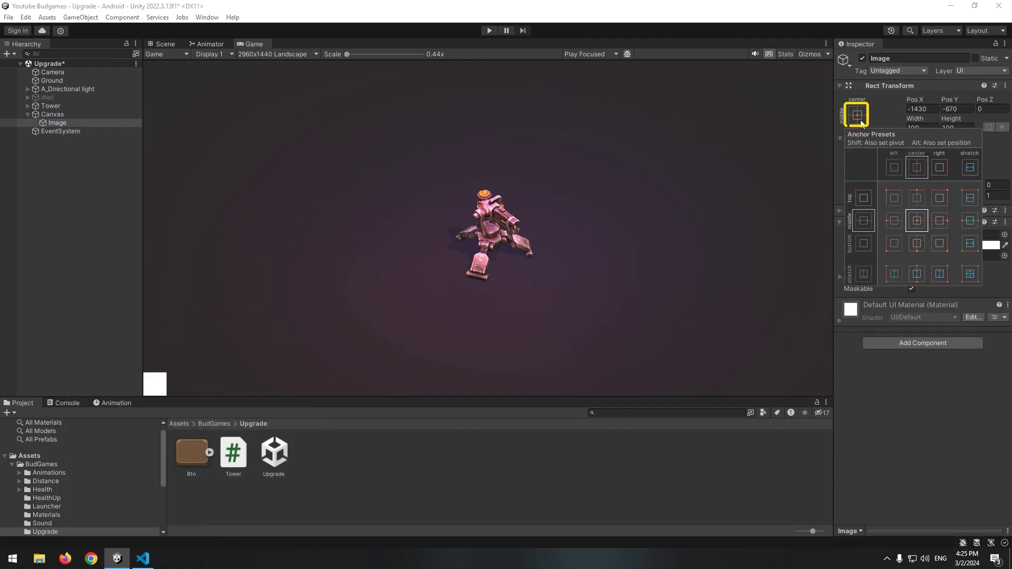
Stretch the Image over the full height of the left edge and widen it to about 788.
{"action": "left_click", "coordinate": [894, 273], "text": "alt"}
{"action": "left_click", "coordinate": [166, 44]}
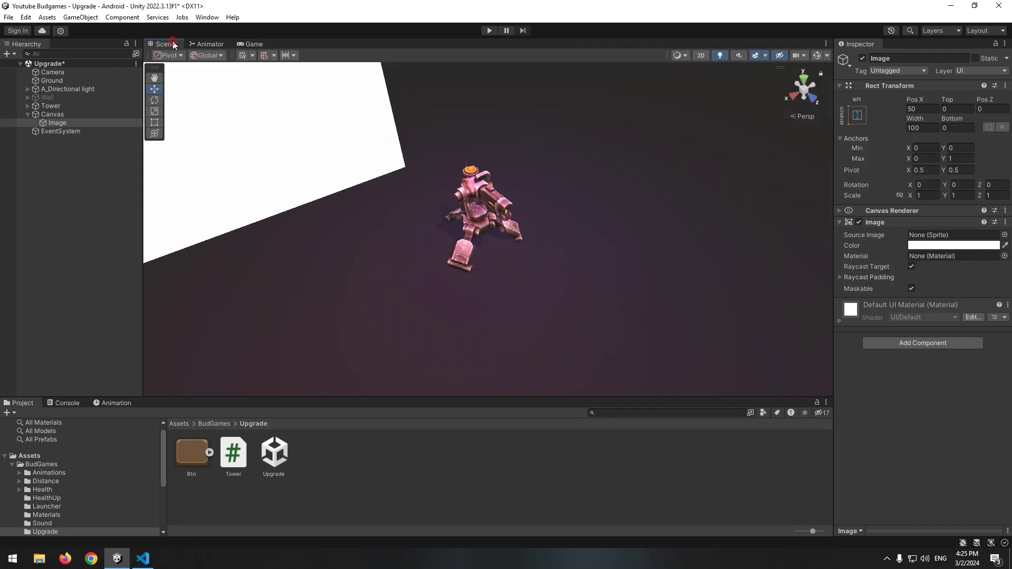
{"action": "double_click", "coordinate": [73, 123]}
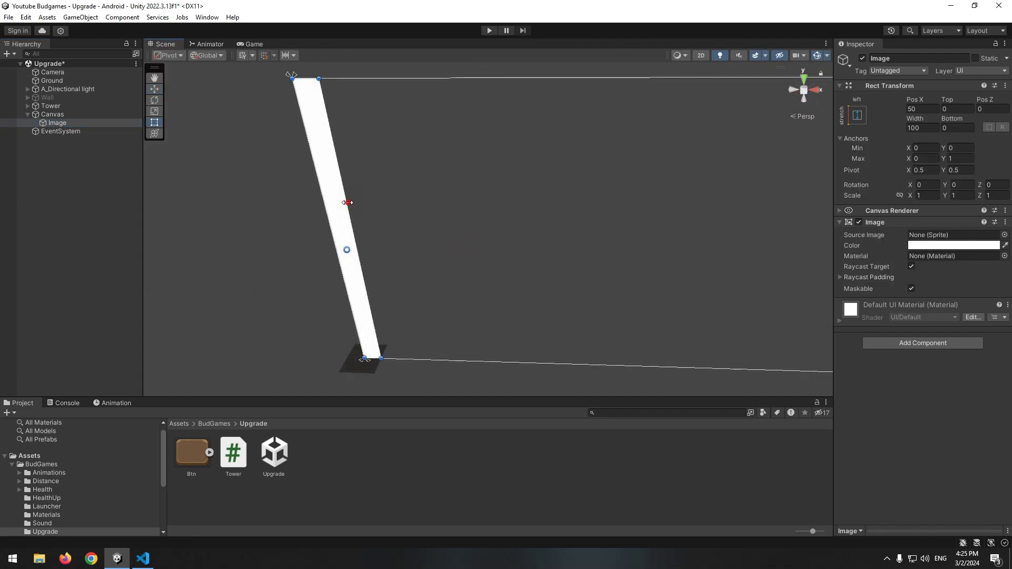
{"action": "left_click_drag", "start_coordinate": [346, 204], "coordinate": [506, 217]}
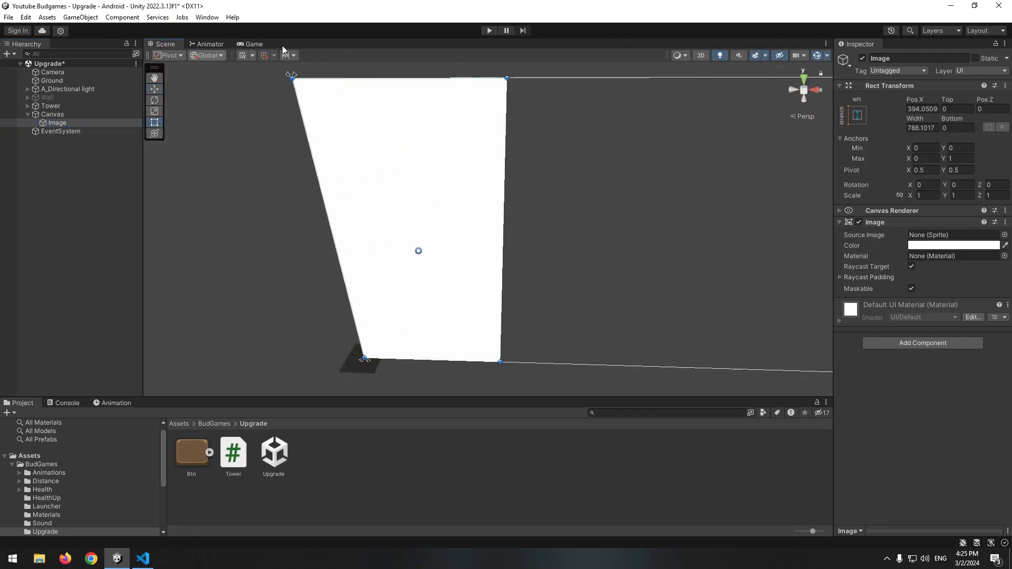
Color the side panel Image black and lower its alpha to make it semi-transparent.
{"action": "left_click", "coordinate": [254, 44]}
{"action": "left_click_drag", "start_coordinate": [949, 332], "coordinate": [907, 368]}
{"action": "left_click", "coordinate": [962, 452]}
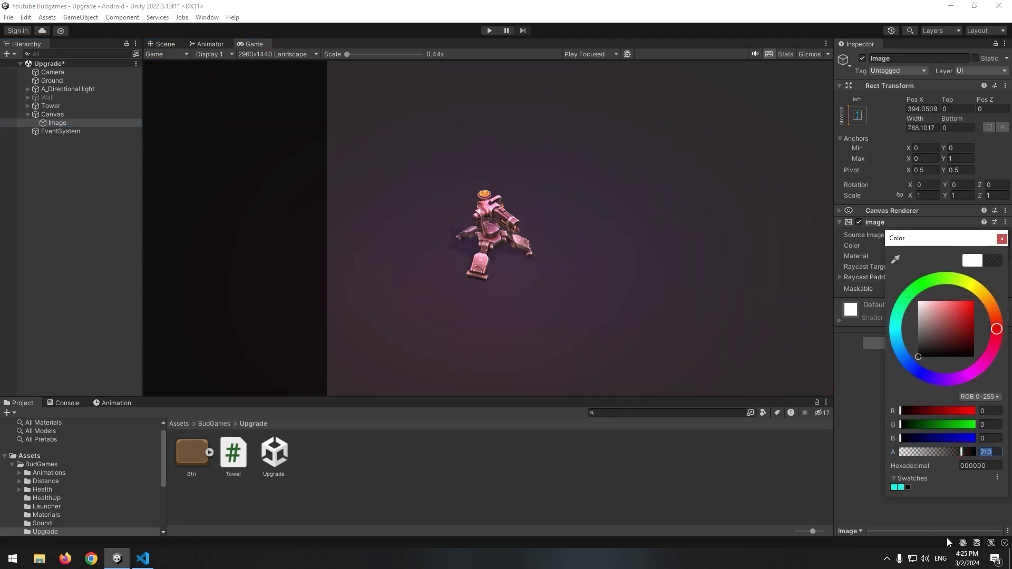
{"action": "left_click_drag", "start_coordinate": [954, 454], "coordinate": [926, 457]}
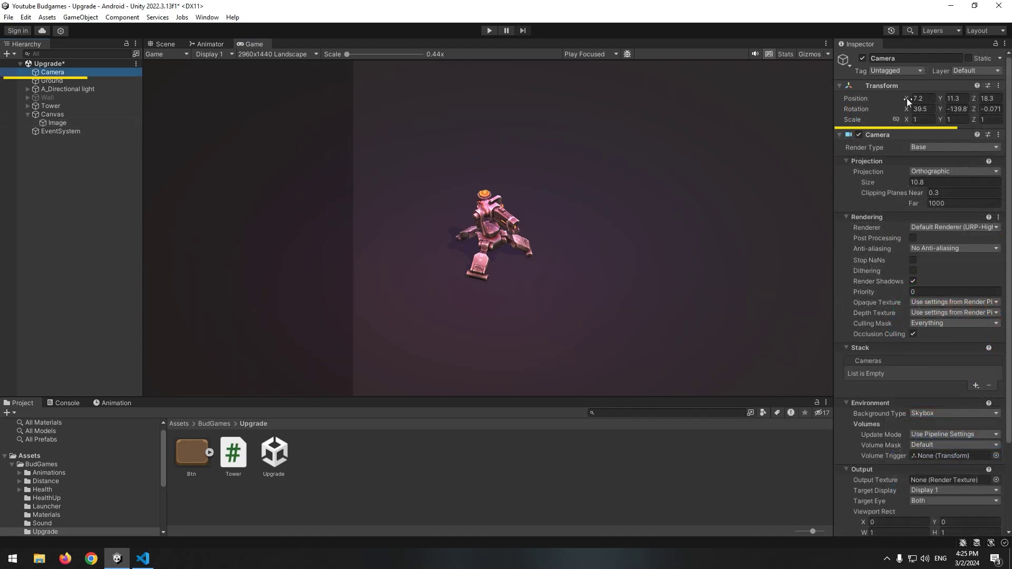
Shift the camera's X and Z position to place the tower in the middle of the area beside the panel.
{"action": "left_click_drag", "start_coordinate": [907, 99], "coordinate": [961, 105]}
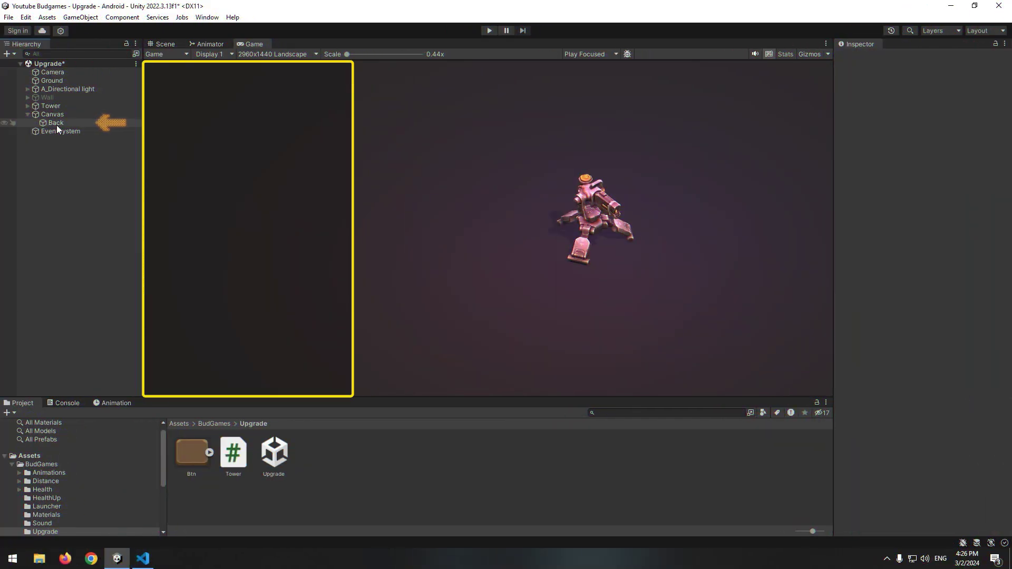
Add a TextMeshPro button under the Back panel and anchor it to the bottom center.
{"action": "right_click", "coordinate": [56, 126]}
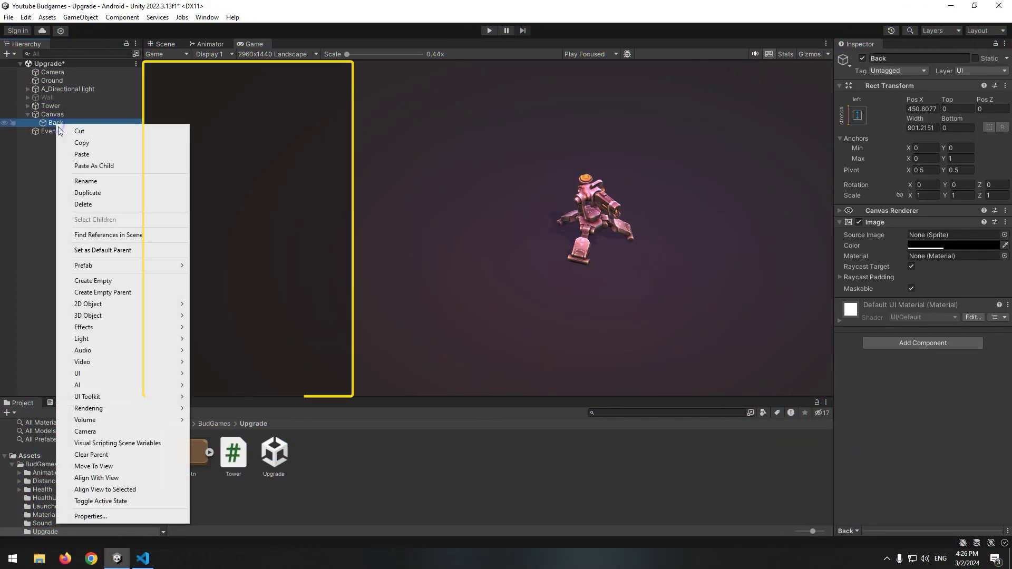
{"action": "mouse_move", "coordinate": [106, 374]}
{"action": "left_click", "coordinate": [231, 470]}
{"action": "left_click", "coordinate": [865, 123]}
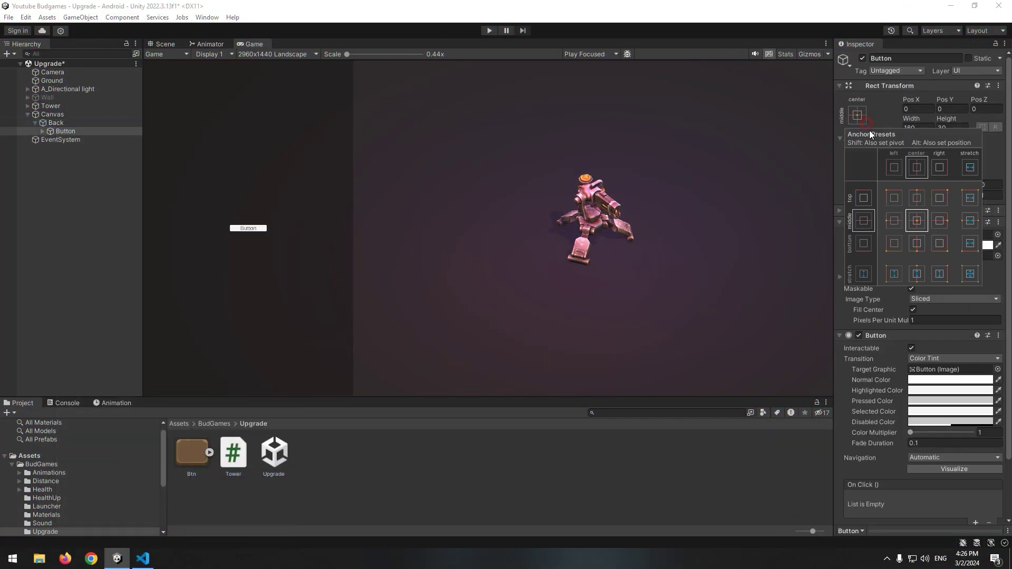
{"action": "left_click", "coordinate": [915, 249], "text": "alt"}
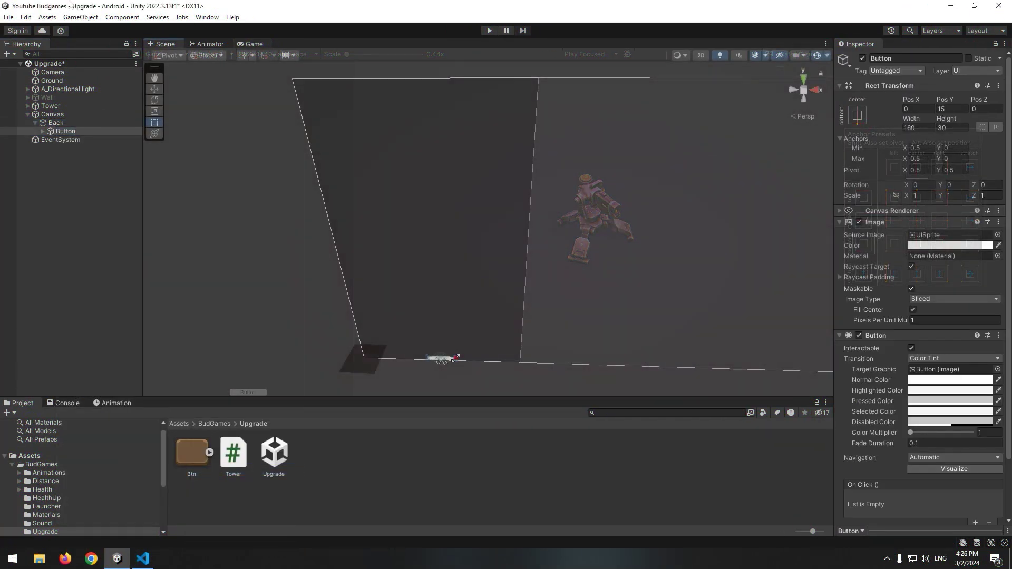
Resize the button to about 648 by 273 near the panel's bottom and assign the Btn sprite as its source image.
{"action": "left_click_drag", "start_coordinate": [455, 357], "coordinate": [504, 334]}
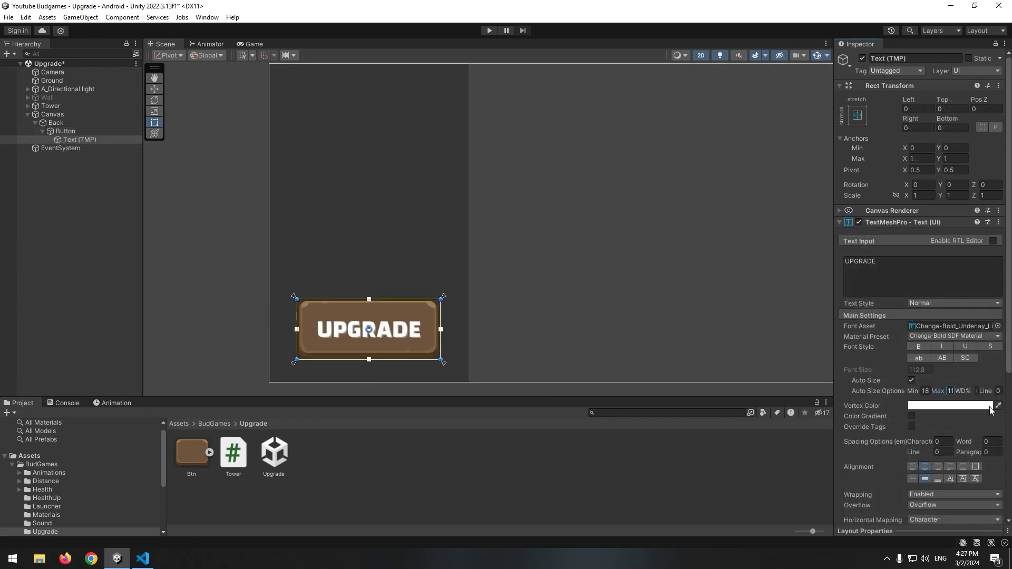
{"action": "left_click_drag", "start_coordinate": [990, 407], "coordinate": [918, 409]}
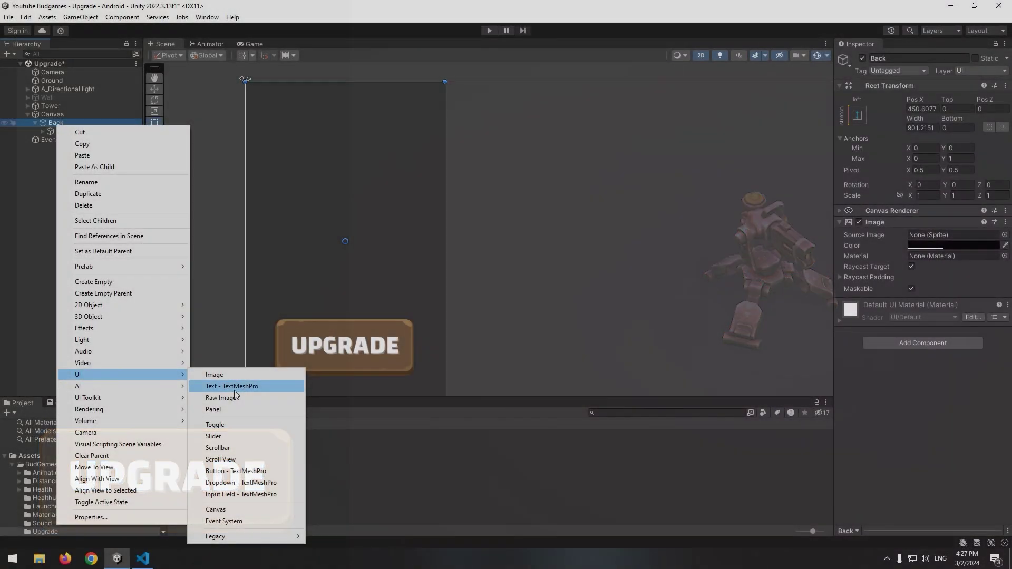
Add a "Tower" title to the panel with "Level : 1" and "Power : 21" text labels beneath it.
{"action": "left_click", "coordinate": [249, 388]}
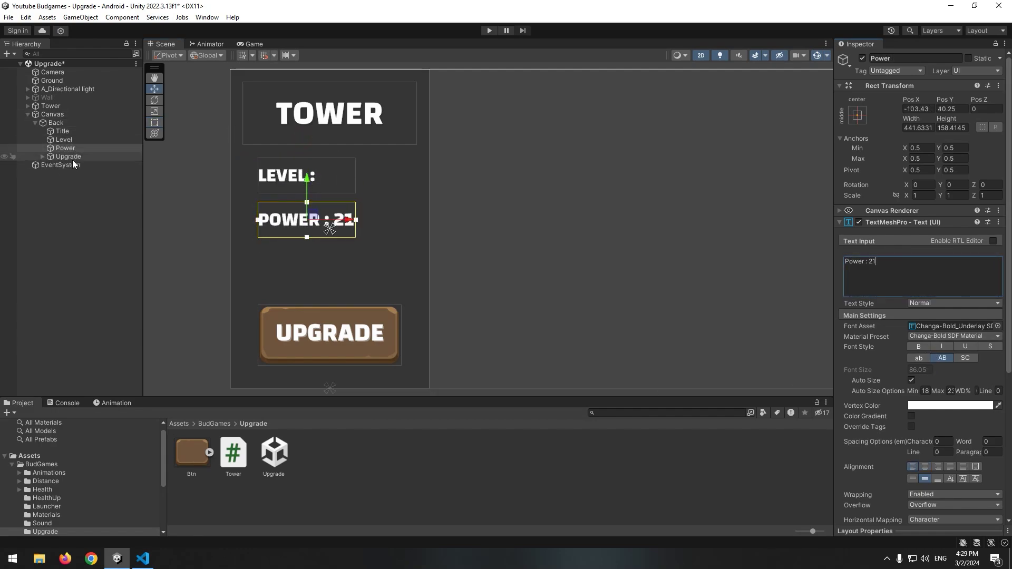
{"action": "left_click", "coordinate": [67, 140]}
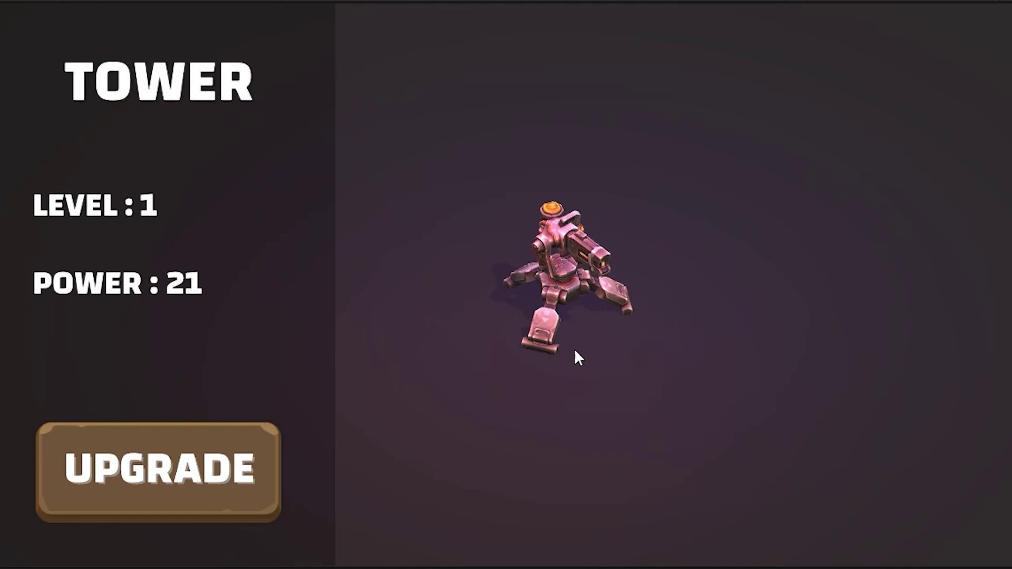
Try the Upgrade button in the game view.
{"action": "left_click", "coordinate": [194, 451]}
{"action": "left_click", "coordinate": [190, 460]}
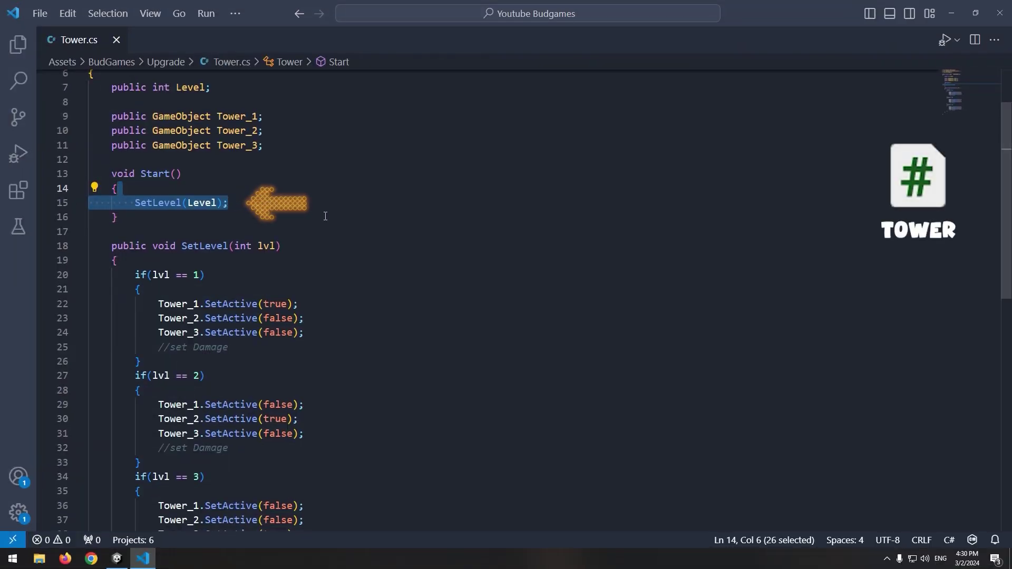
Replace the SetLevel(Level) call in Start with a public Upgrade() method that raises Level by 1 below 3, otherwise prints "Max Level".
{"action": "key", "text": "Return"}
{"action": "scroll", "coordinate": [323, 219], "scroll_direction": "down", "scroll_amount": 4}
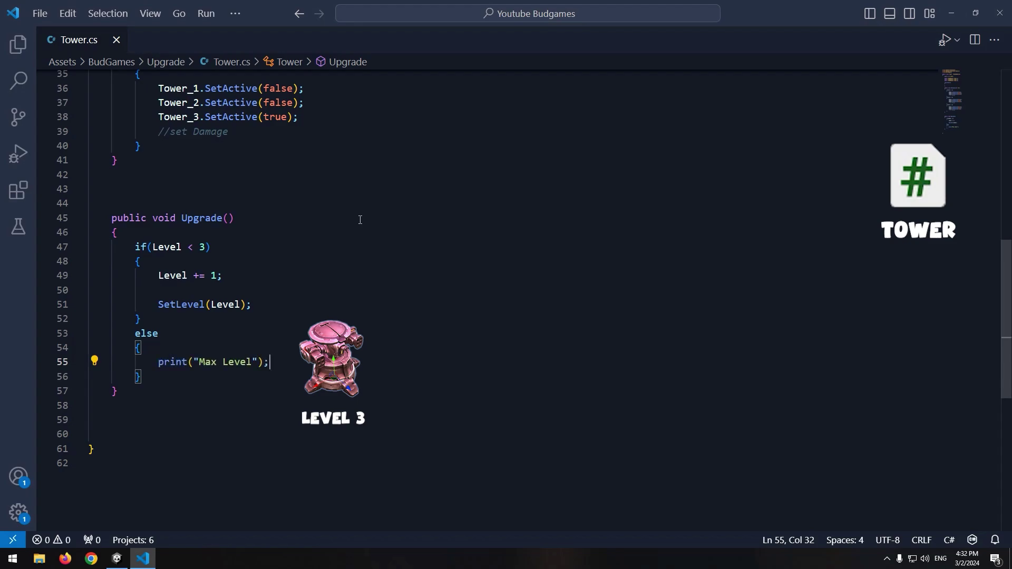
Add Level = 1; inside the Start method of the Tower script.
{"action": "scroll", "coordinate": [278, 357], "scroll_direction": "up", "scroll_amount": 8}
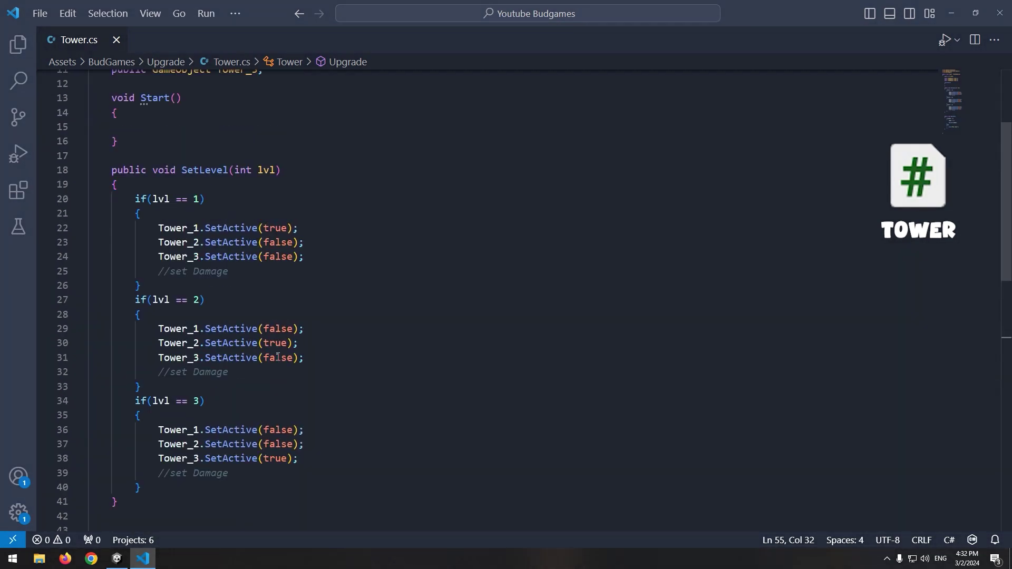
{"action": "scroll", "coordinate": [277, 357], "scroll_direction": "up", "scroll_amount": 4}
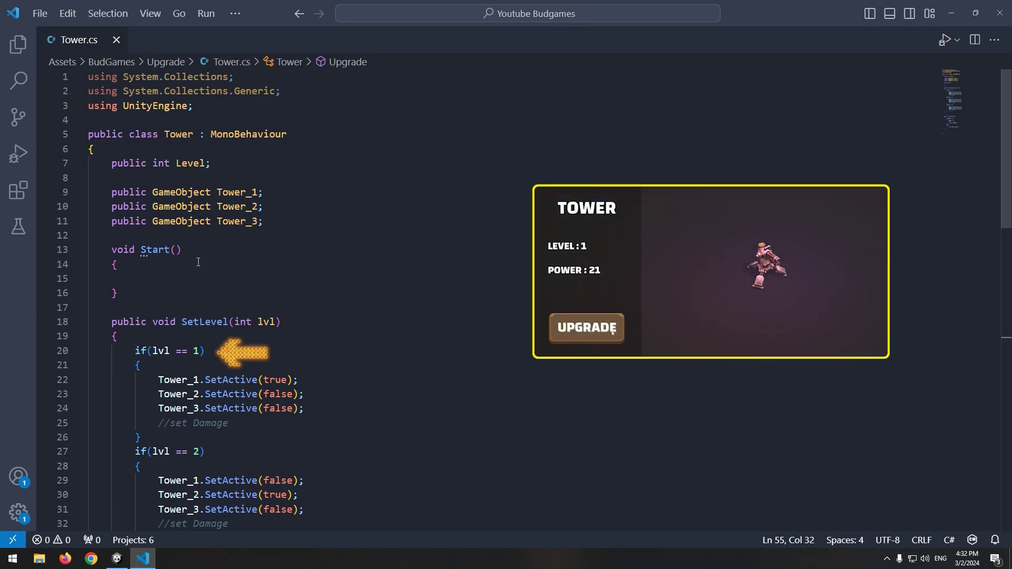
{"action": "left_click", "coordinate": [213, 279]}
{"action": "type", "text": "Level = 1;"}
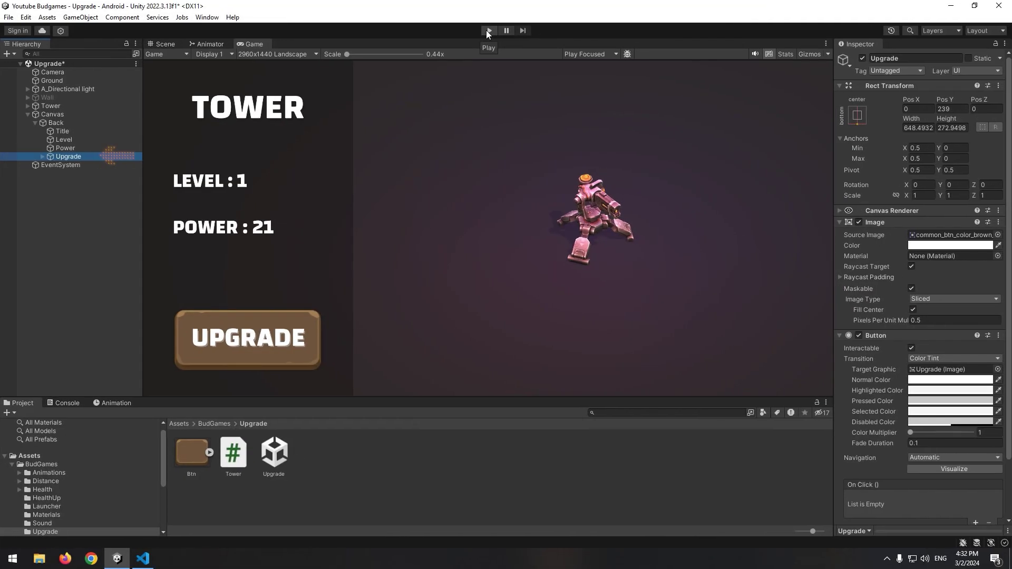
Add an On Click event to the Upgrade button that calls Upgrade() on the Tower object.
{"action": "scroll", "coordinate": [1007, 440], "scroll_direction": "down", "scroll_amount": 3}
{"action": "left_click", "coordinate": [976, 456]}
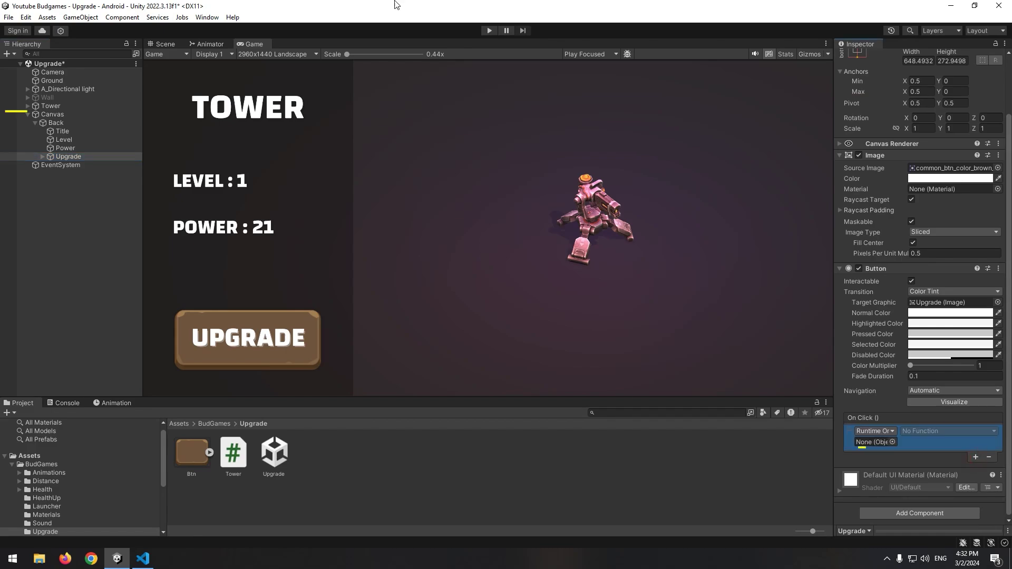
{"action": "left_click_drag", "start_coordinate": [946, 437], "coordinate": [882, 441]}
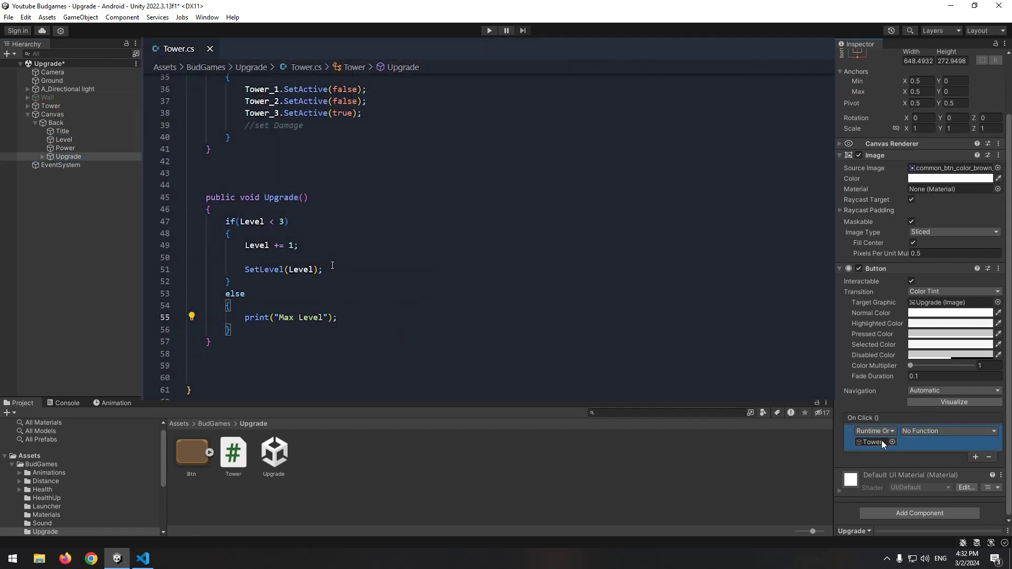
{"action": "left_click", "coordinate": [928, 431]}
{"action": "mouse_move", "coordinate": [923, 481]}
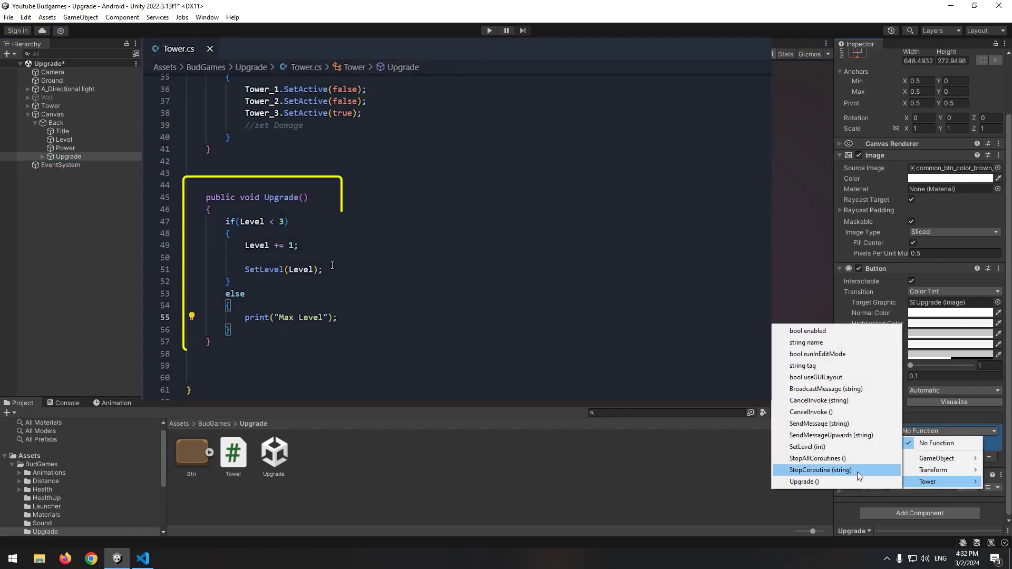
{"action": "left_click", "coordinate": [830, 482]}
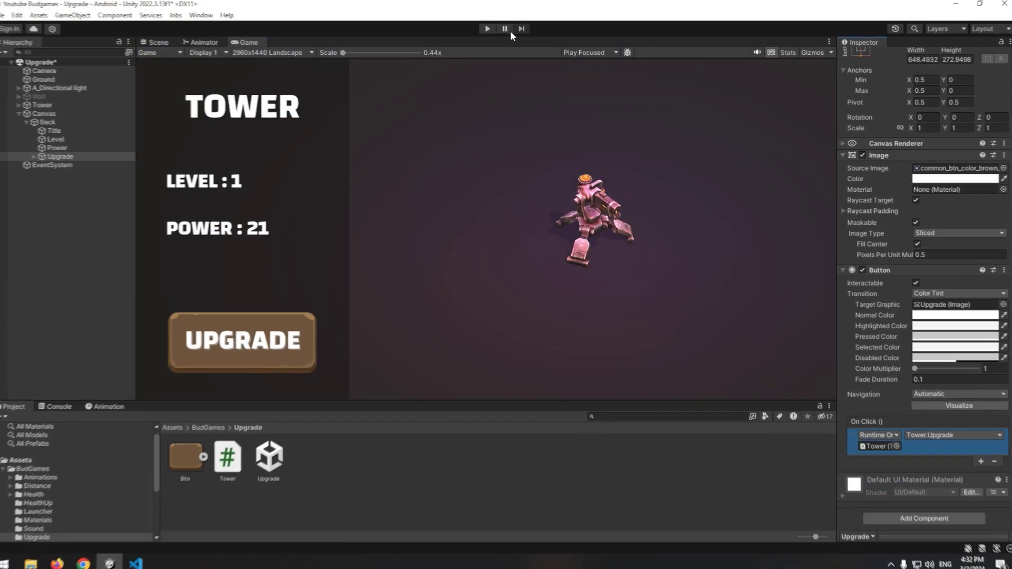
Run the game, try upgrading the tower three times and check the console output.
{"action": "left_click", "coordinate": [490, 30]}
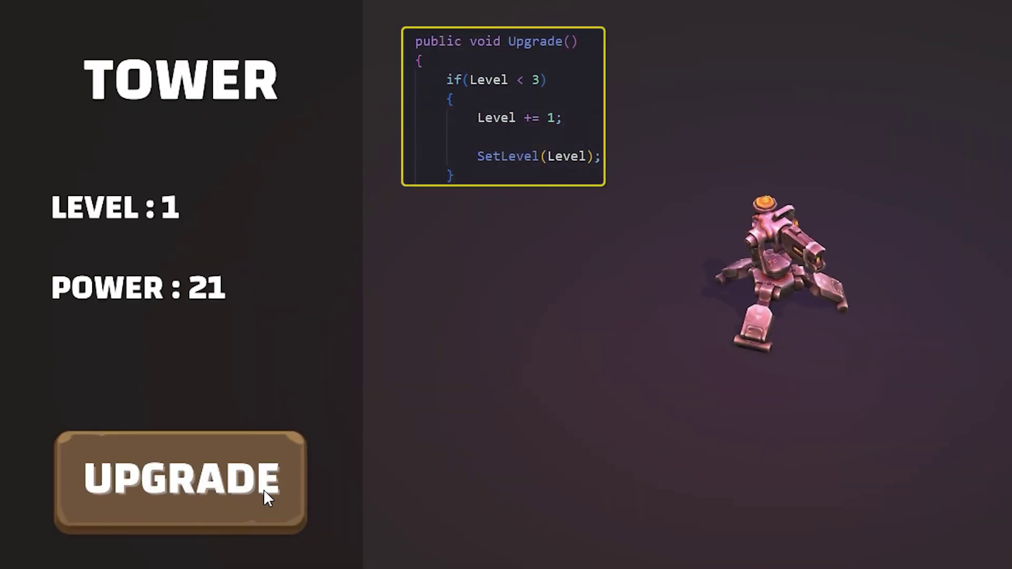
{"action": "left_click", "coordinate": [264, 492]}
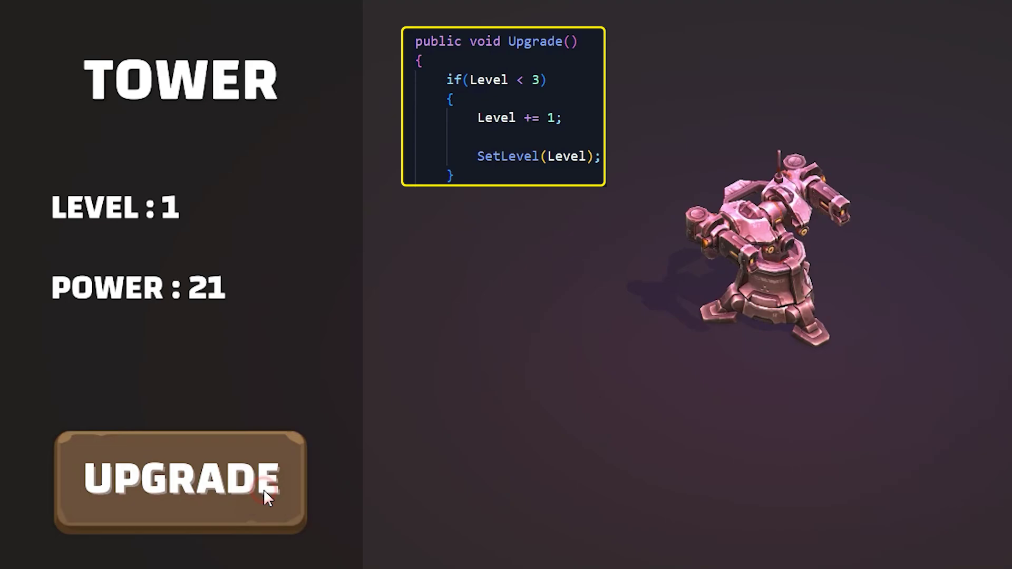
{"action": "left_click", "coordinate": [224, 488]}
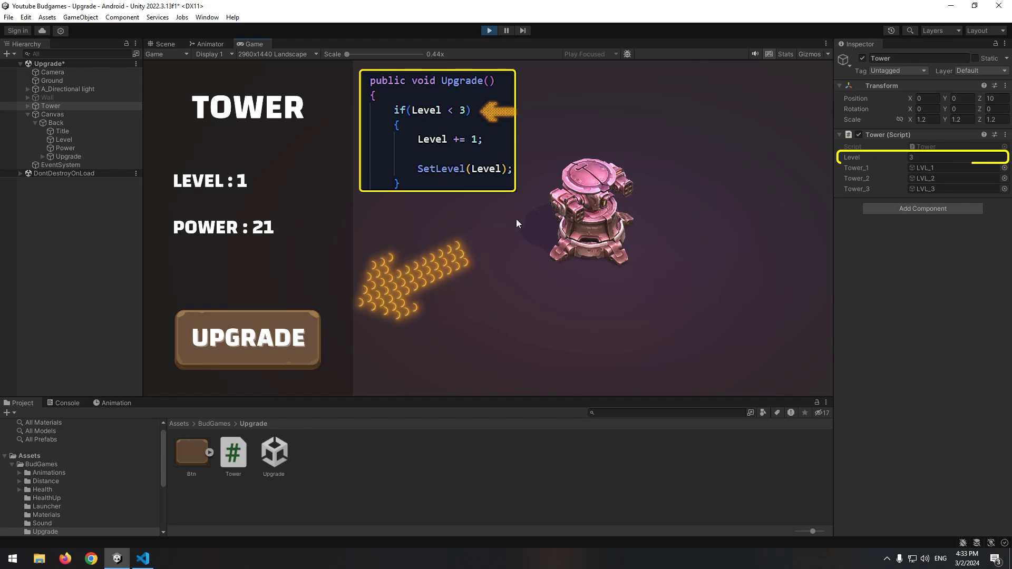
{"action": "left_click", "coordinate": [251, 368]}
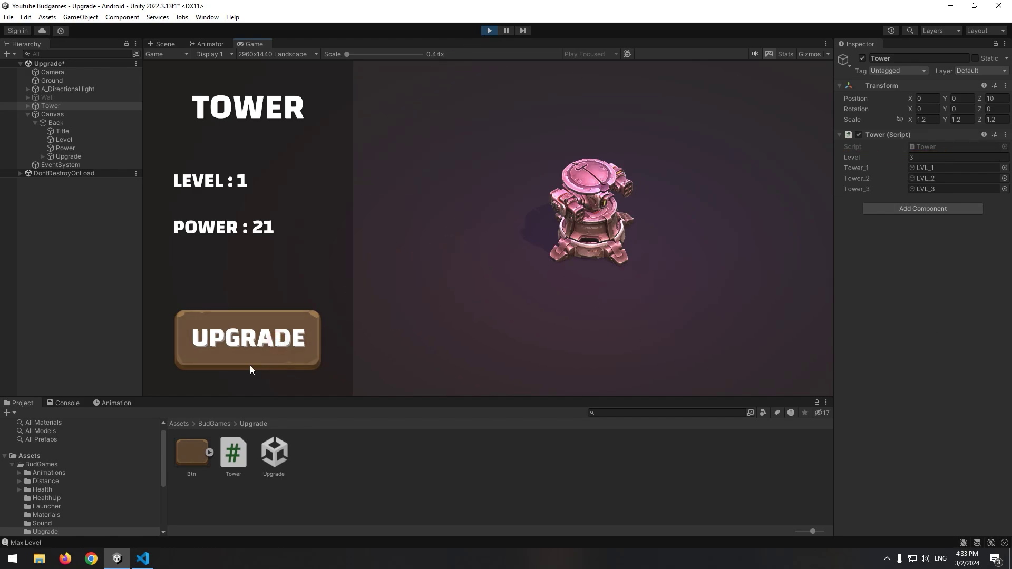
{"action": "left_click", "coordinate": [69, 404]}
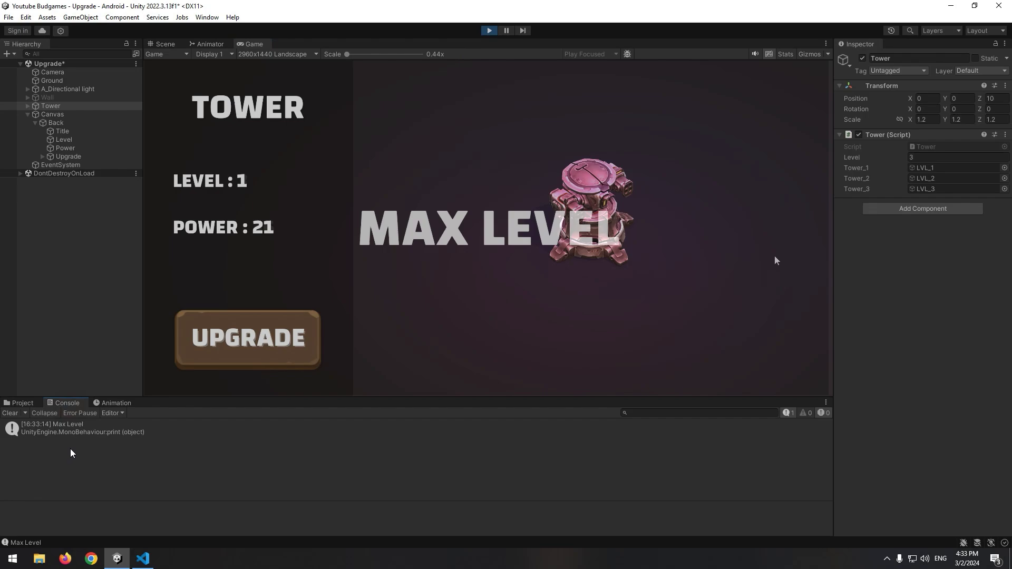
Add a UI Image under the Canvas and stretch it over the whole screen.
{"action": "right_click", "coordinate": [52, 114]}
{"action": "mouse_move", "coordinate": [128, 367]}
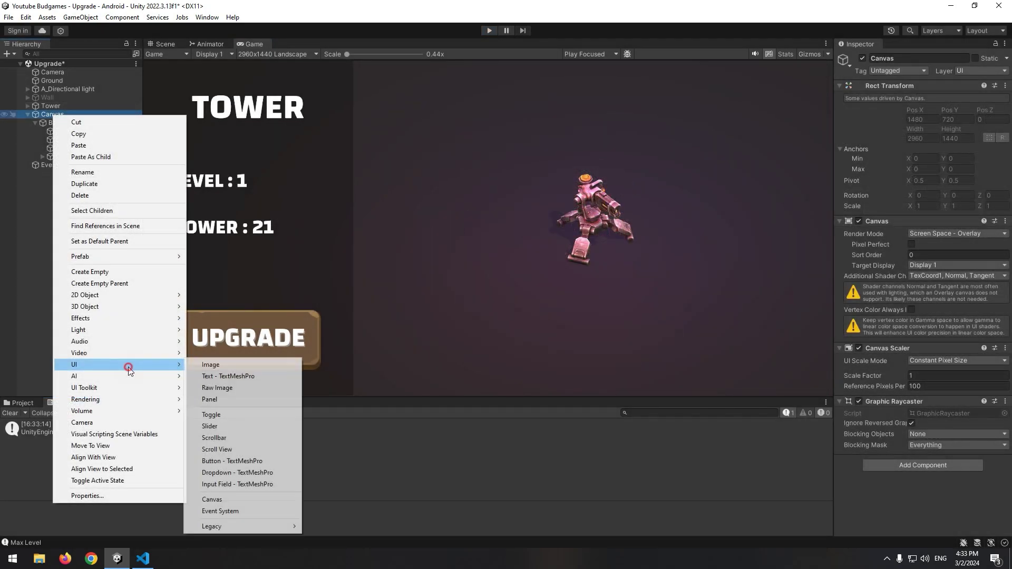
{"action": "left_click", "coordinate": [211, 365]}
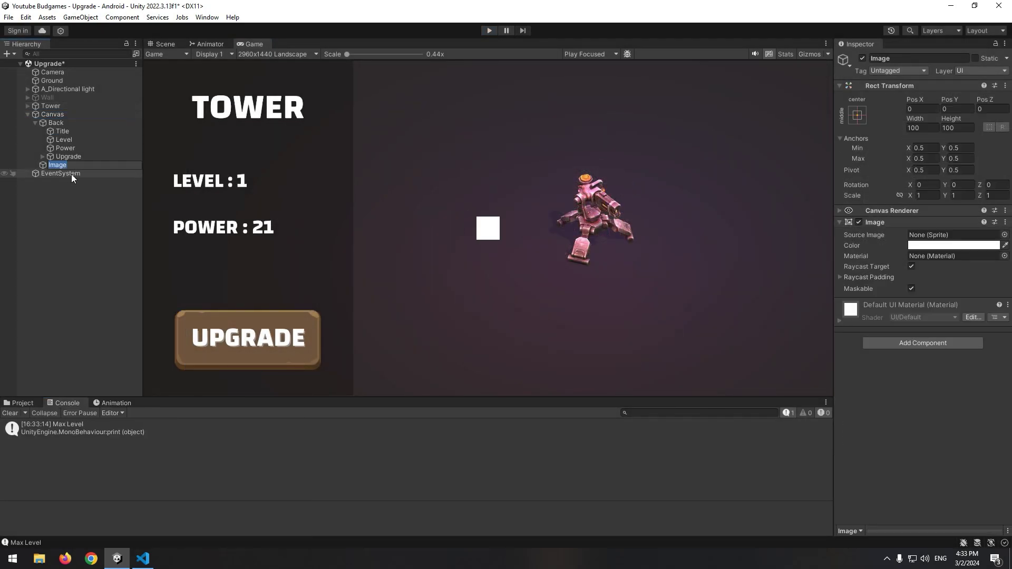
{"action": "left_click", "coordinate": [856, 116]}
{"action": "left_click", "coordinate": [973, 277]}
{"action": "left_click", "coordinate": [970, 277], "text": "alt"}
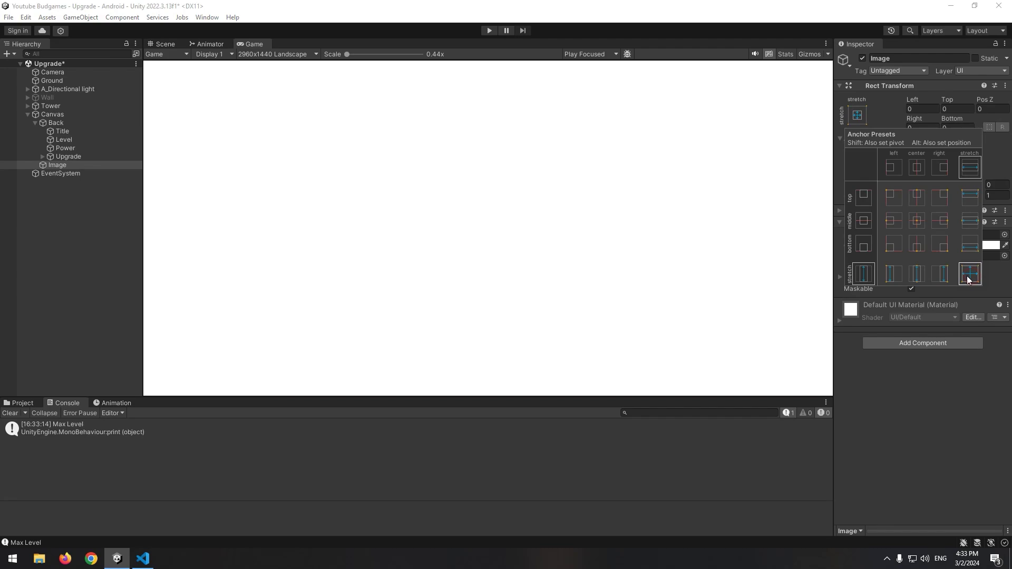
Color the full-screen Image black with an alpha of 246.
{"action": "left_click", "coordinate": [965, 246]}
{"action": "left_click_drag", "start_coordinate": [929, 324], "coordinate": [875, 429]}
{"action": "mouse_move", "coordinate": [977, 452]}
{"action": "left_mouse_down"}
{"action": "mouse_move", "coordinate": [963, 453]}
{"action": "mouse_move", "coordinate": [972, 454]}
{"action": "left_mouse_up"}
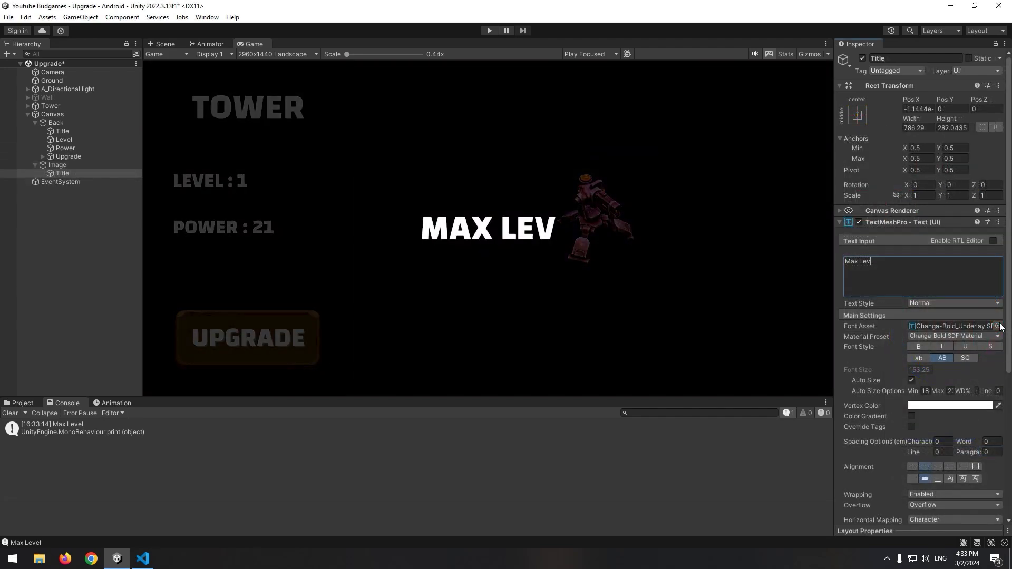
Set the overlay title's text to "Max Level" and enlarge it to about 1776 by 656, centered on the canvas.
{"action": "type", "text": "el"}
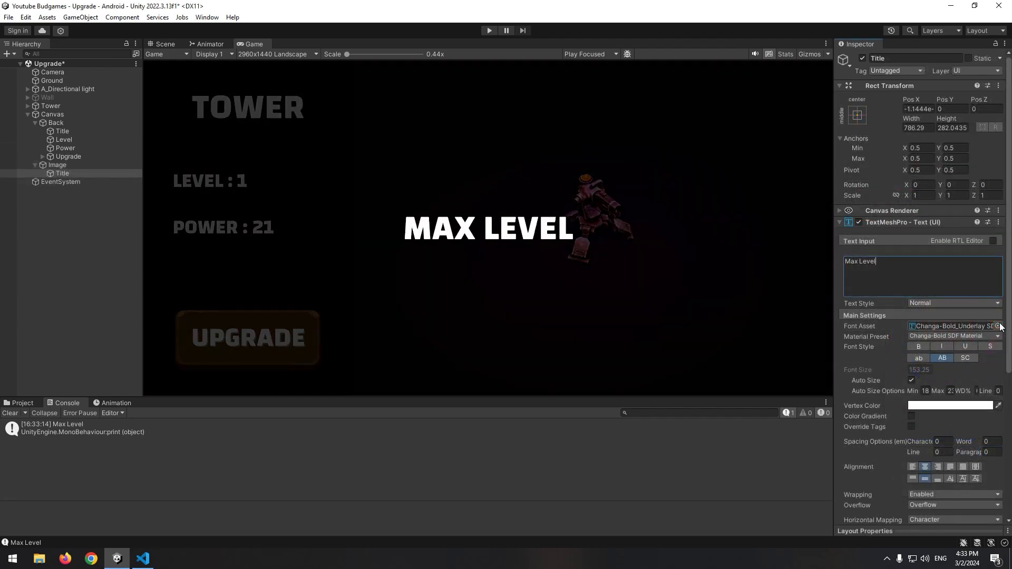
{"action": "left_click", "coordinate": [172, 46]}
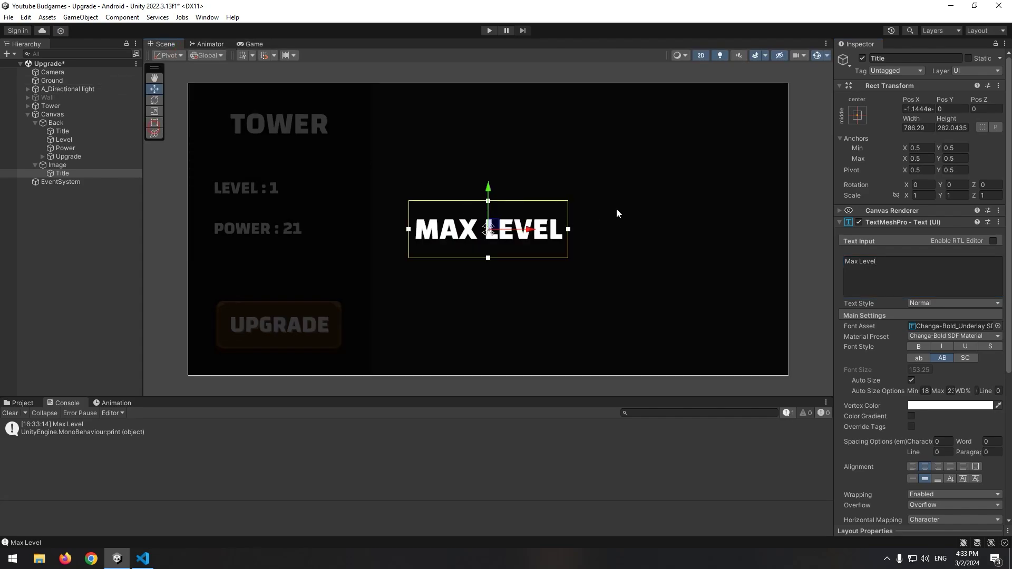
{"action": "left_click", "coordinate": [153, 123]}
{"action": "left_click_drag", "start_coordinate": [569, 205], "coordinate": [769, 124]}
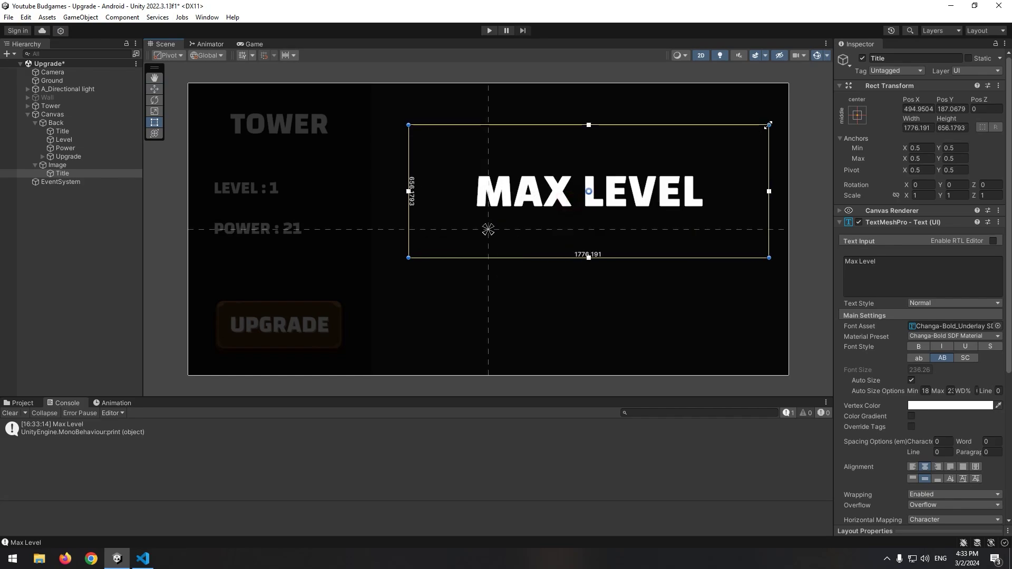
{"action": "left_click_drag", "start_coordinate": [641, 223], "coordinate": [562, 257]}
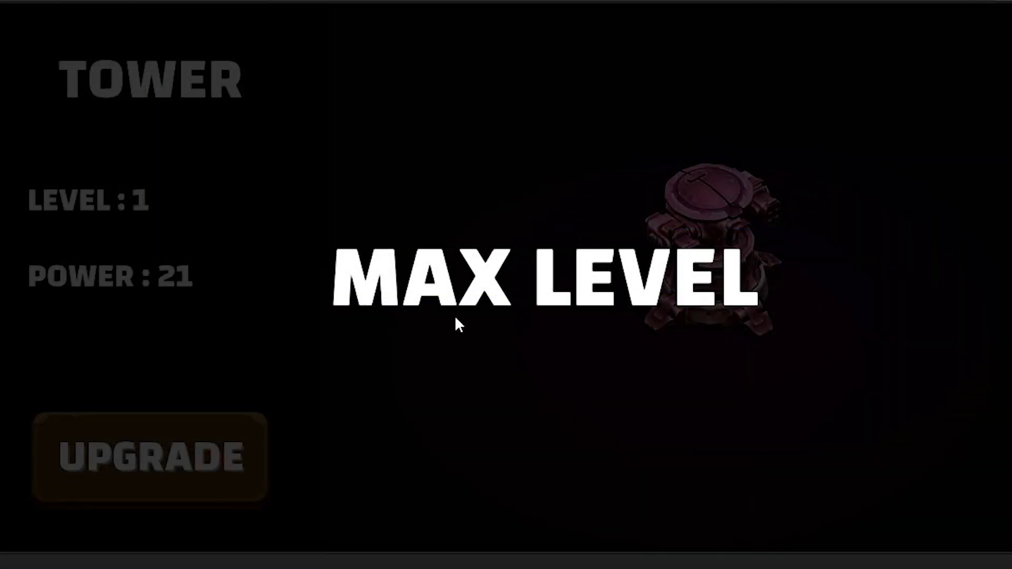
Add a Button component to the full-screen Image that holds the Max Level title.
{"action": "left_click", "coordinate": [564, 344]}
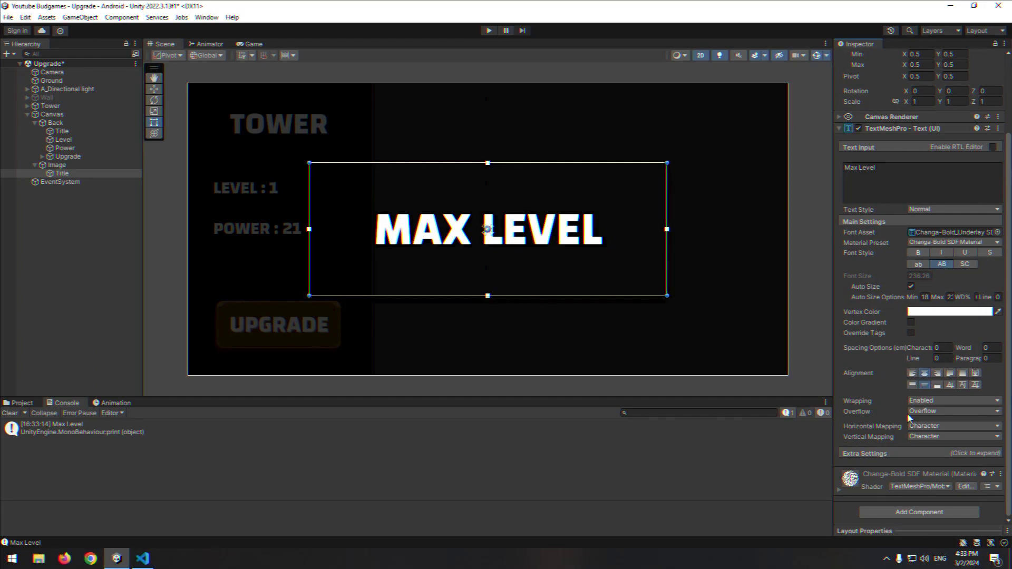
{"action": "left_click", "coordinate": [58, 165]}
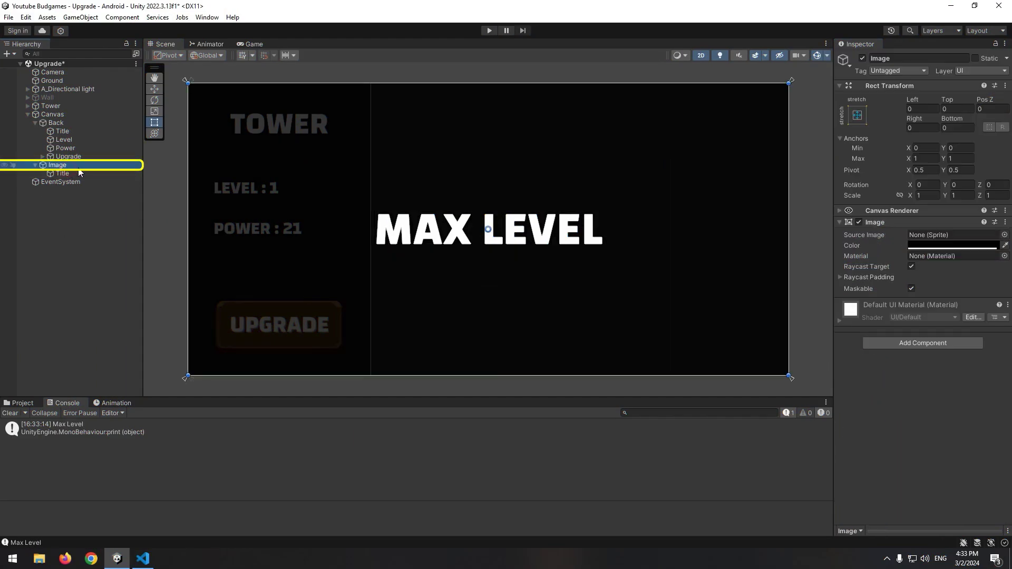
{"action": "left_click", "coordinate": [928, 348]}
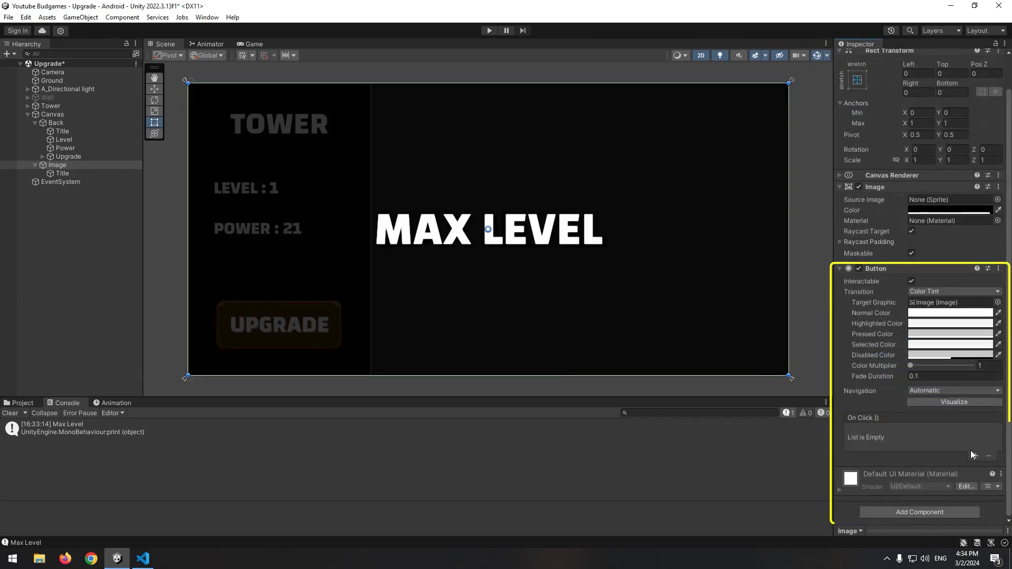
Add an On Click event to the Image's Button that calls GameObject.SetActive on the Image itself with the value off.
{"action": "left_click", "coordinate": [975, 466]}
{"action": "left_click", "coordinate": [975, 458]}
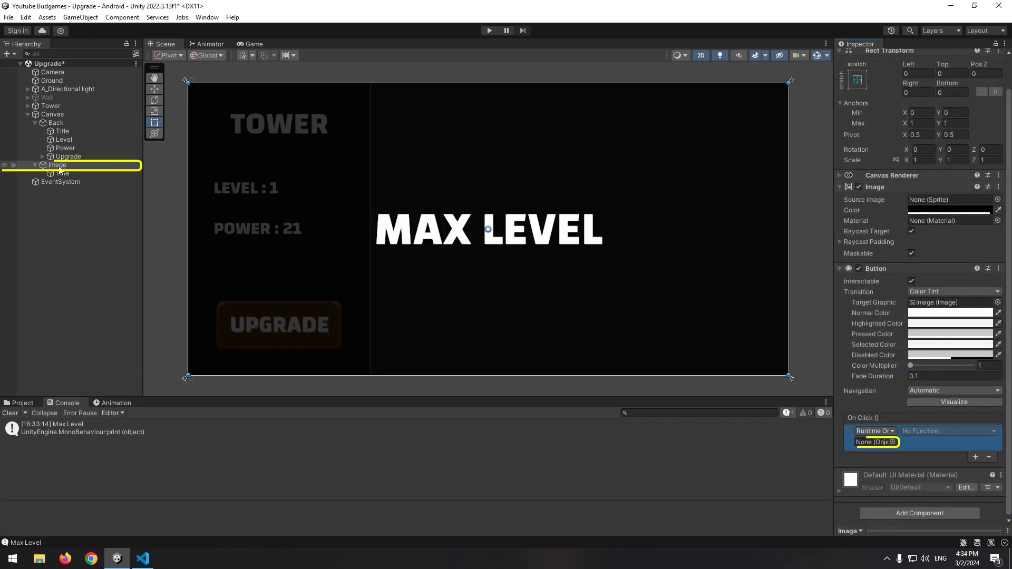
{"action": "left_click_drag", "start_coordinate": [61, 167], "coordinate": [875, 442]}
{"action": "left_click", "coordinate": [944, 431]}
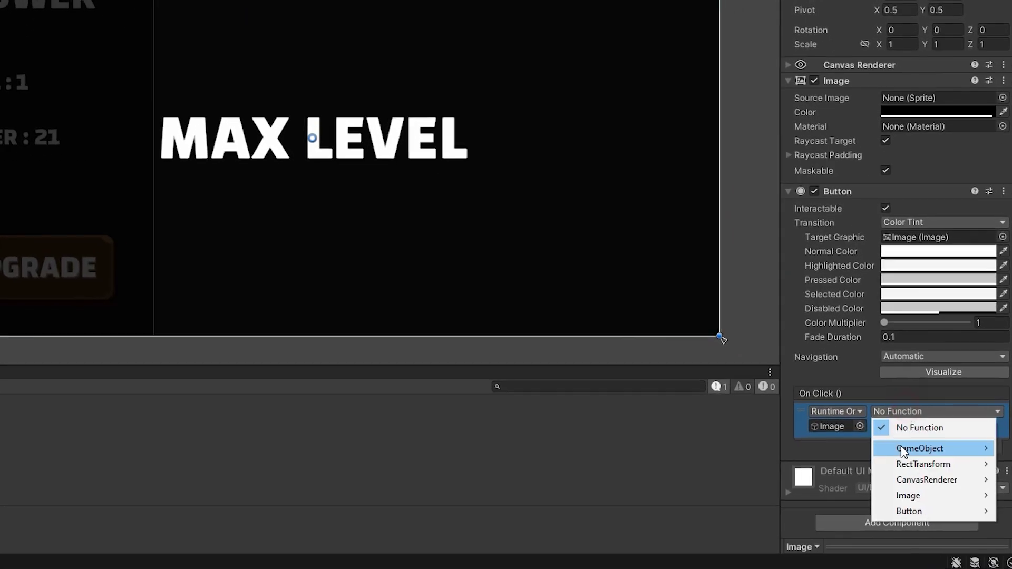
{"action": "left_click", "coordinate": [923, 458]}
{"action": "left_click", "coordinate": [764, 558]}
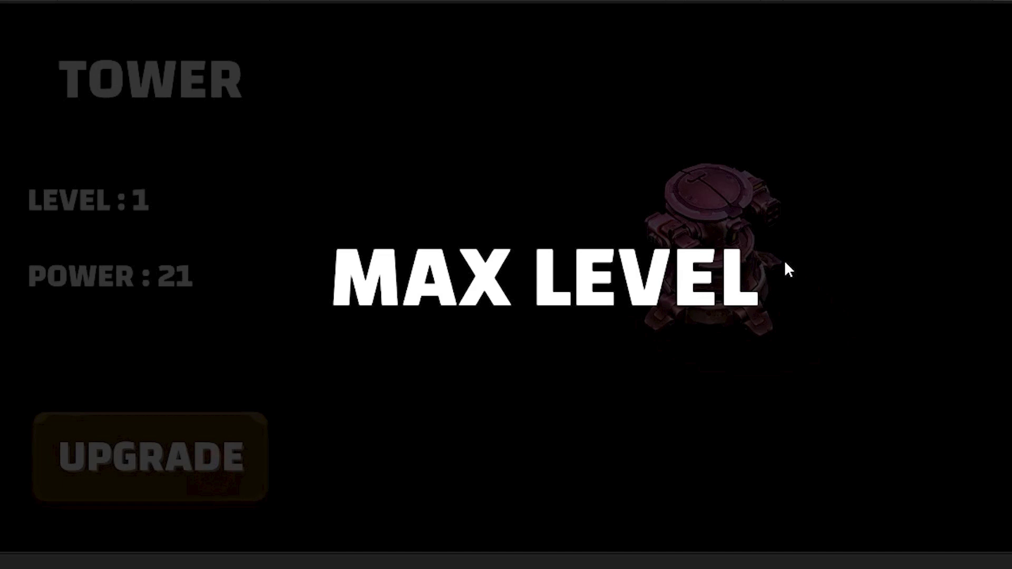
{"action": "left_click", "coordinate": [564, 346]}
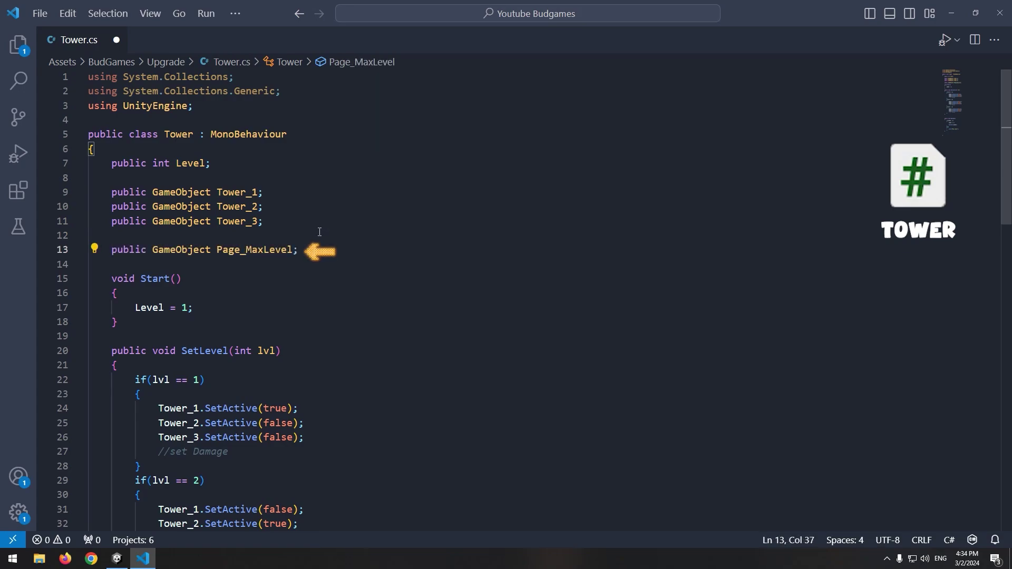
In Tower.cs, replace the print statement in Upgrade()'s else branch with a Page_MaxLevel call and save the script.
{"action": "double_click", "coordinate": [256, 250]}
{"action": "key", "text": "ctrl+c"}
{"action": "scroll", "coordinate": [317, 264], "scroll_direction": "down", "scroll_amount": 13}
{"action": "left_click", "coordinate": [281, 312]}
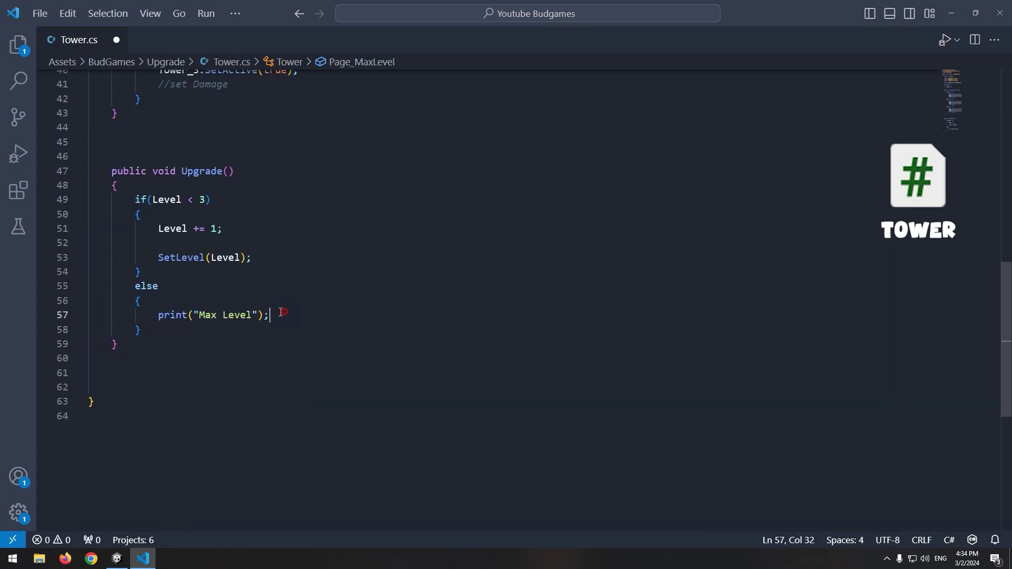
{"action": "key", "text": "shift+Home"}
{"action": "key", "text": "ctrl+v"}
{"action": "key", "text": "Tab"}
{"action": "key", "text": "ctrl+s"}
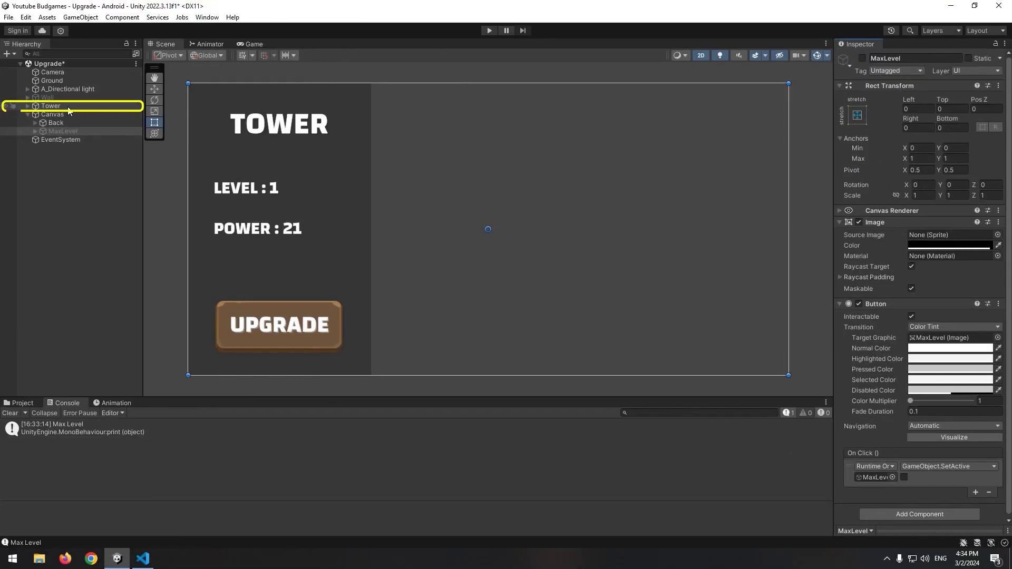
Assign the MaxLevel object to the Tower script's Page_Max Level field.
{"action": "left_click", "coordinate": [68, 109]}
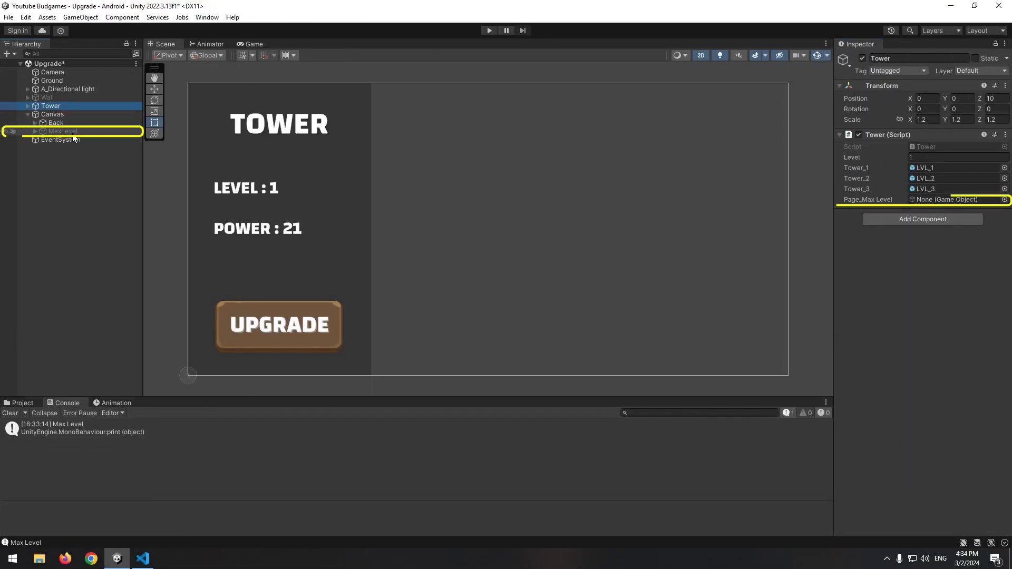
{"action": "left_click_drag", "start_coordinate": [72, 133], "coordinate": [954, 200]}
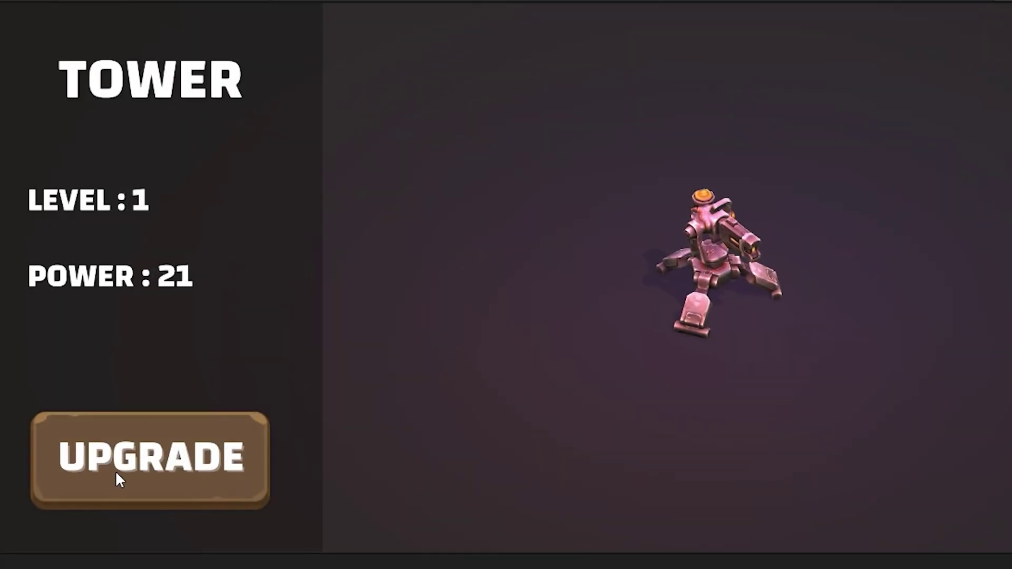
Test the running game by upgrading the tower three times, dismiss the Max Level screen and stop the game.
{"action": "left_click", "coordinate": [115, 470]}
{"action": "left_click", "coordinate": [127, 467]}
{"action": "left_click", "coordinate": [216, 475]}
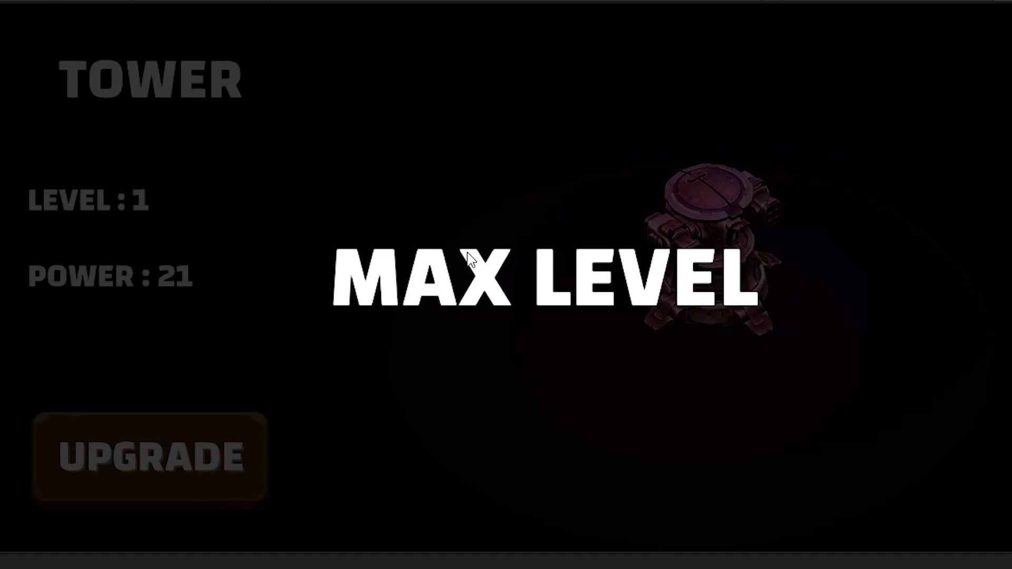
{"action": "left_click", "coordinate": [565, 346]}
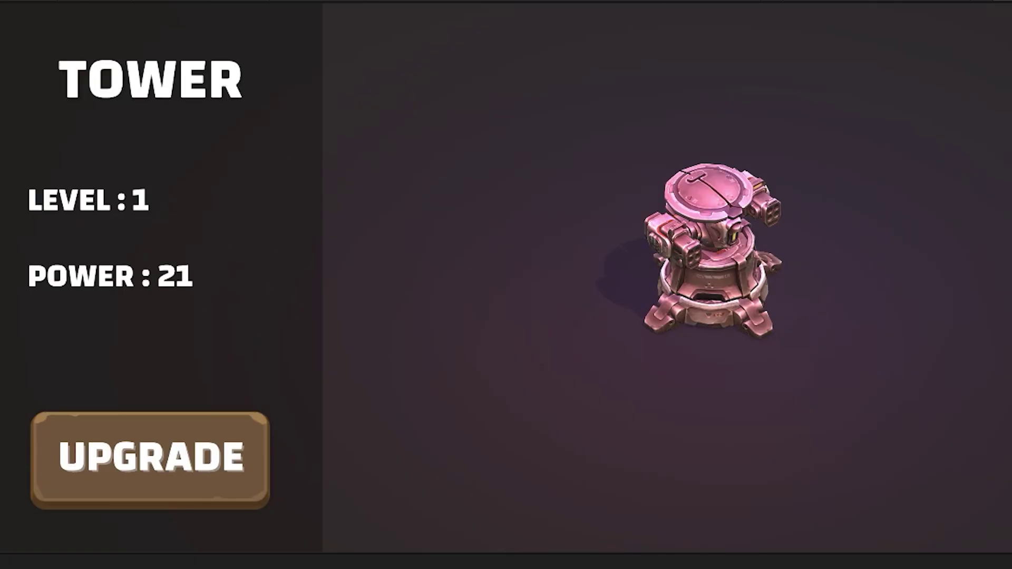
{"action": "key", "text": "ctrl+p"}
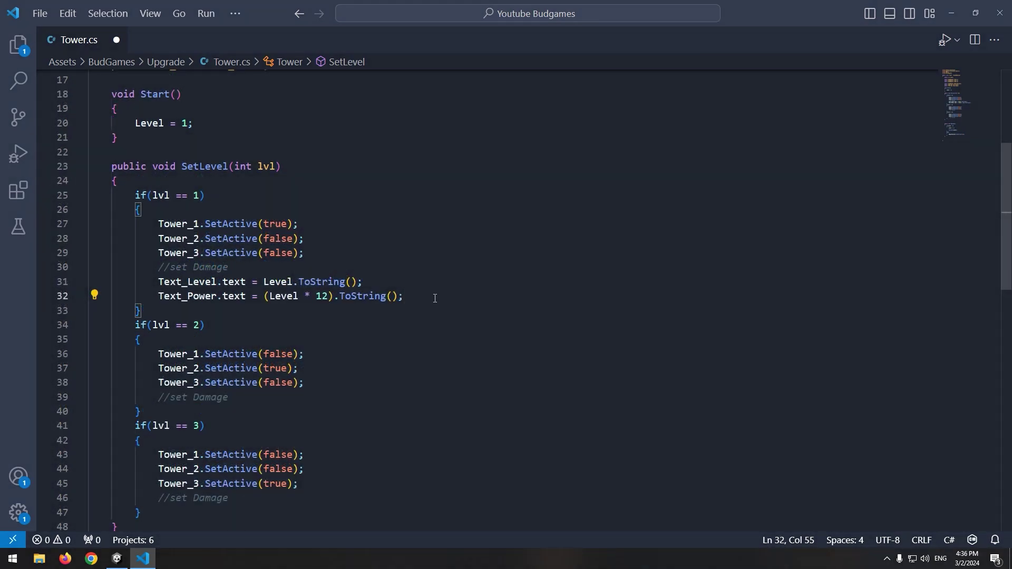
Copy the Text_Level and Text_Power lines from SetLevel's lvl == 1 block into the lvl == 2 and lvl == 3 blocks.
{"action": "key", "text": "shift+Up"}
{"action": "key", "text": "shift+Up"}
{"action": "key", "text": "ctrl+c"}
{"action": "left_click", "coordinate": [349, 387]}
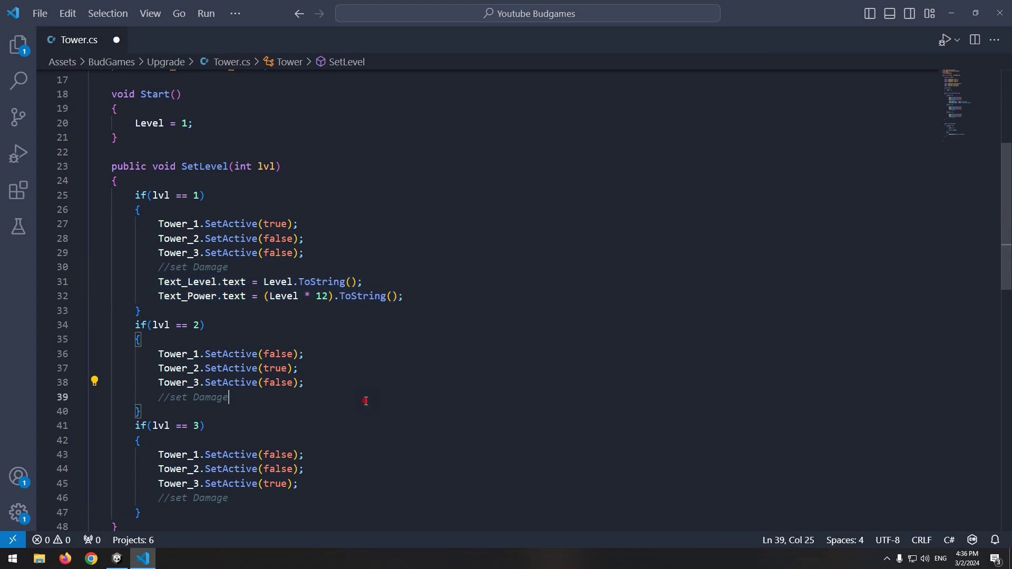
{"action": "key", "text": "ctrl+v"}
{"action": "scroll", "coordinate": [366, 402], "scroll_direction": "down", "scroll_amount": 3}
{"action": "left_click", "coordinate": [323, 413]}
{"action": "key", "text": "ctrl+v"}
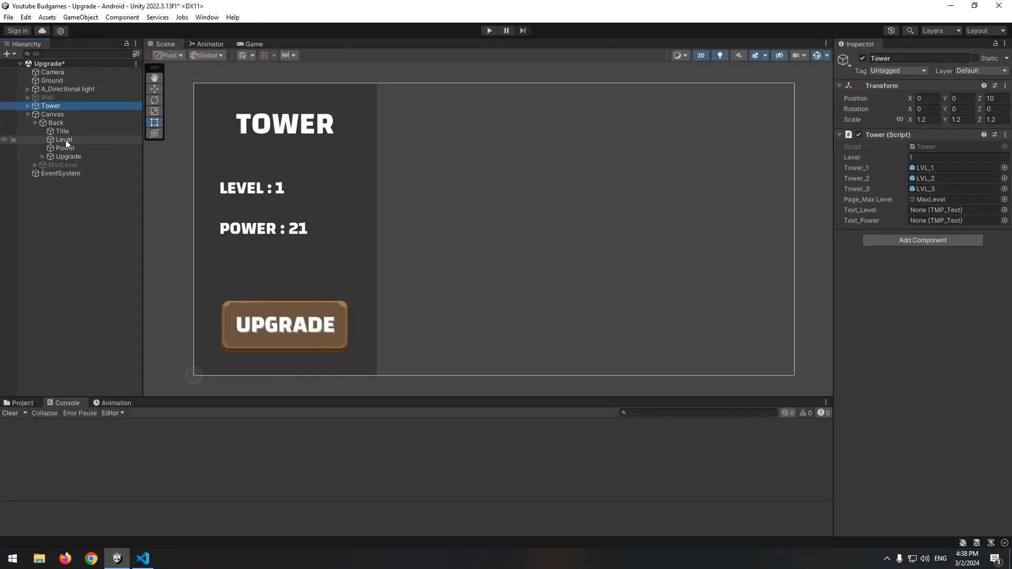
Assign the Level and Power labels to the Tower's Text_Level and Text_Power fields and test three upgrades in the game.
{"action": "mouse_move", "coordinate": [65, 140]}
{"action": "left_mouse_down"}
{"action": "mouse_move", "coordinate": [961, 220]}
{"action": "mouse_move", "coordinate": [948, 207]}
{"action": "mouse_move", "coordinate": [955, 223]}
{"action": "left_mouse_up"}
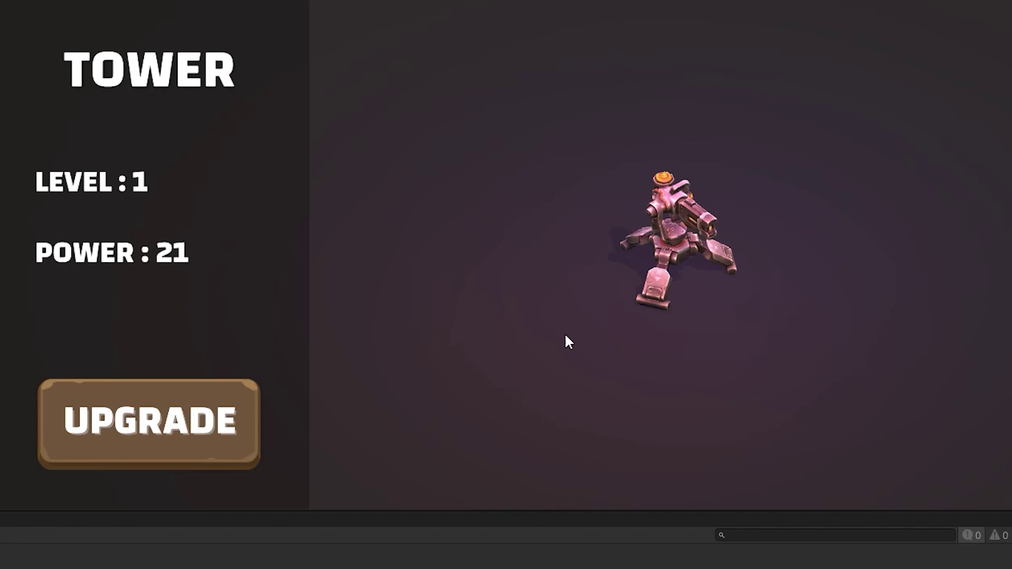
{"action": "left_click", "coordinate": [162, 440]}
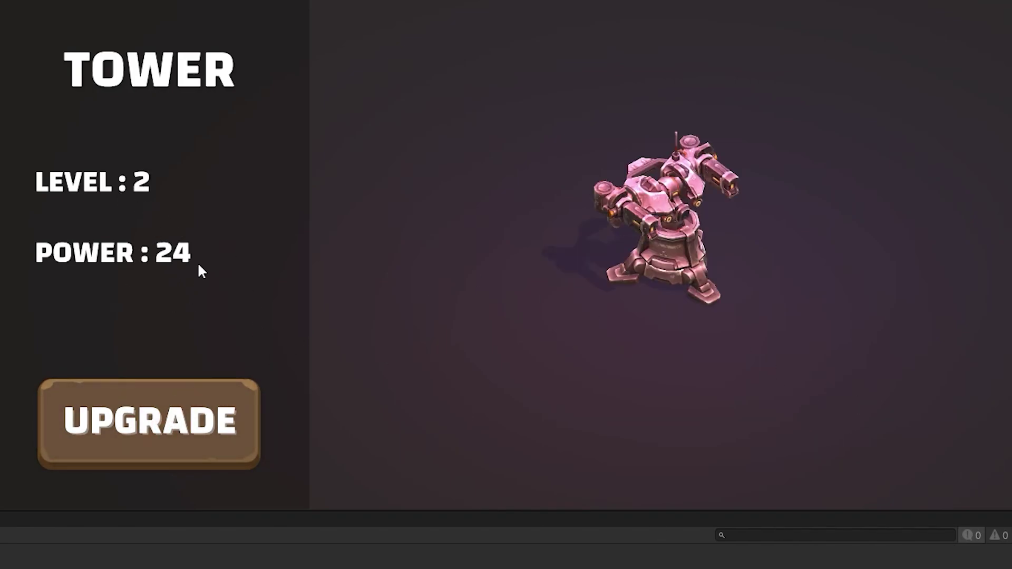
{"action": "left_click", "coordinate": [134, 426]}
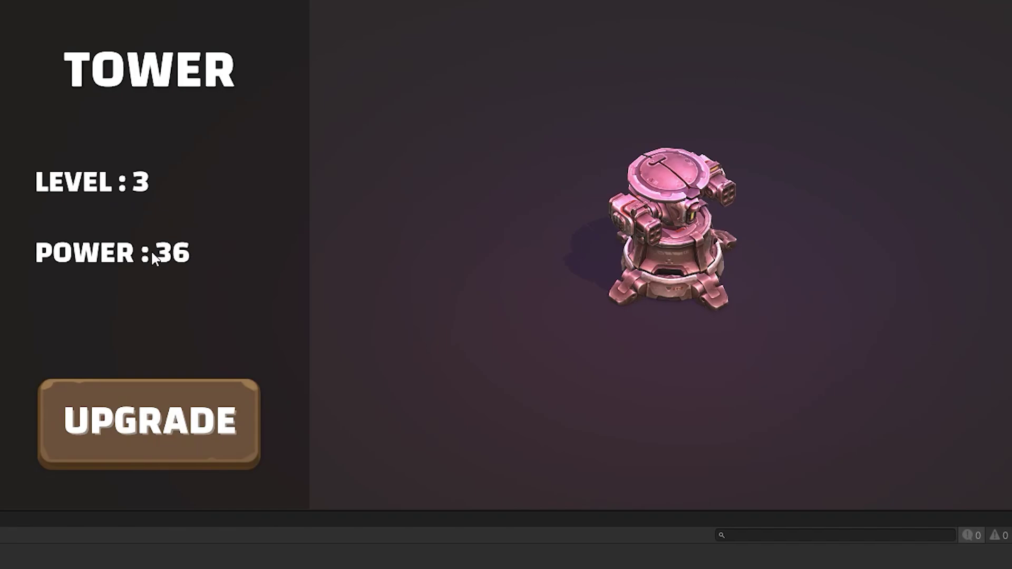
{"action": "left_click", "coordinate": [215, 430]}
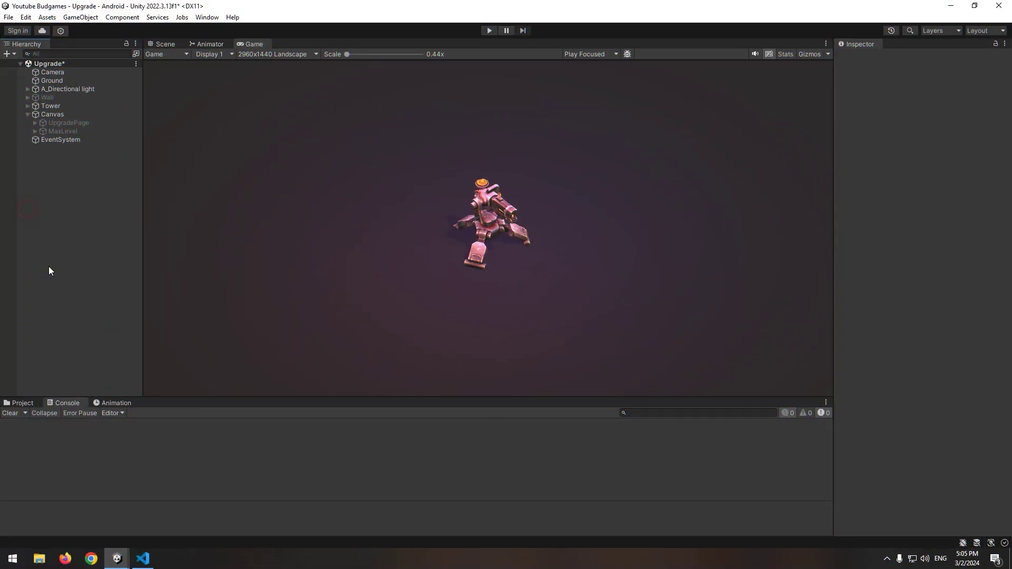
Create a new UI Canvas in the scene, name it Canvas_Click and select it.
{"action": "right_click", "coordinate": [49, 266]}
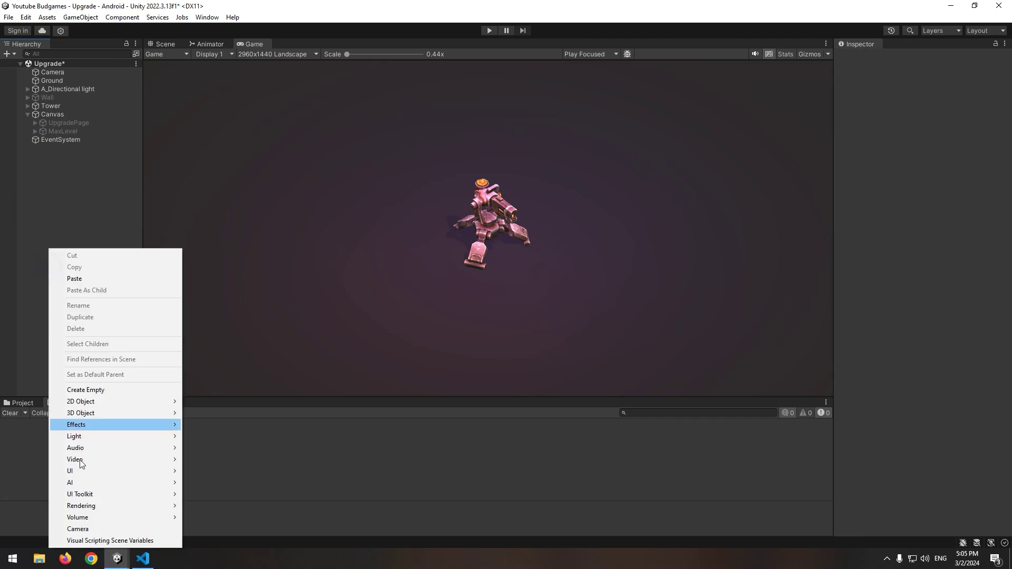
{"action": "left_click", "coordinate": [92, 470]}
{"action": "left_click", "coordinate": [207, 444]}
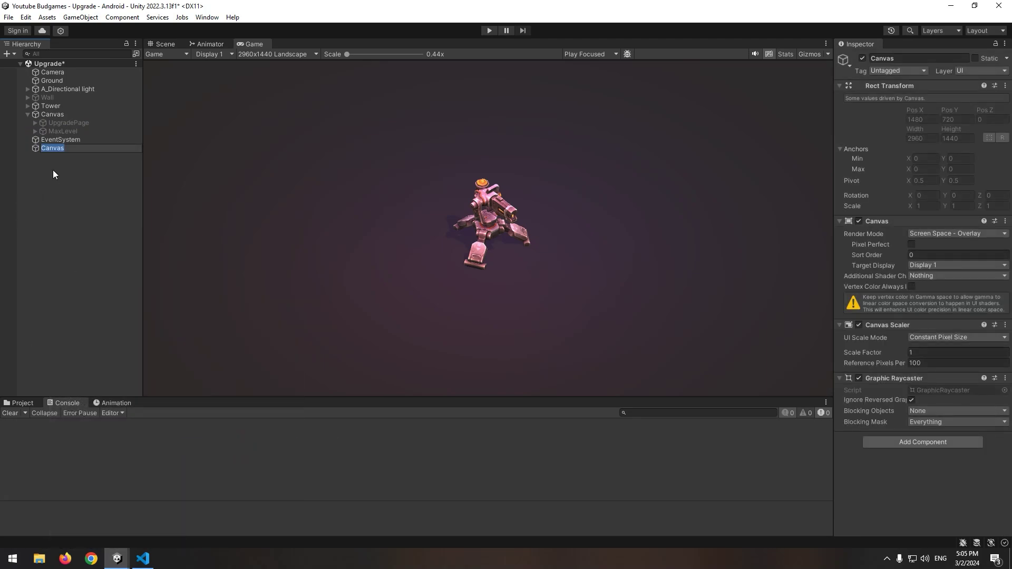
{"action": "type", "text": "_Cli"}
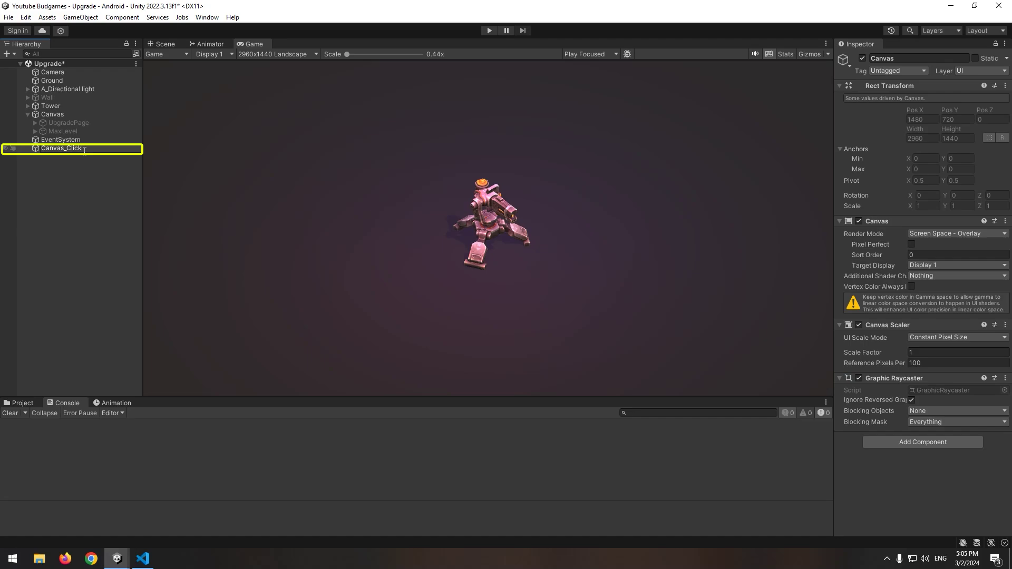
{"action": "type", "text": "ck"}
{"action": "left_click", "coordinate": [80, 158]}
{"action": "left_click", "coordinate": [80, 148]}
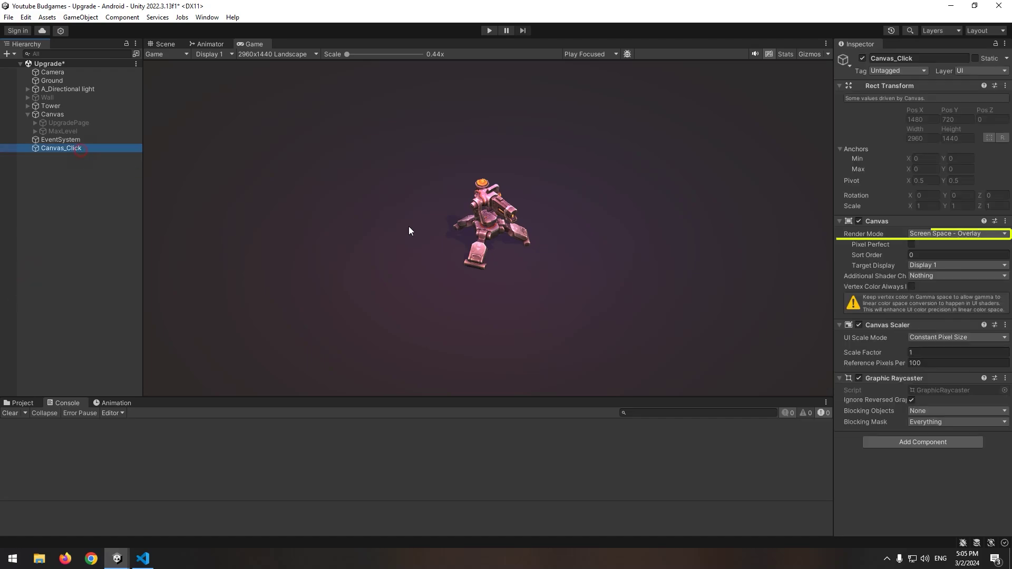
Set Canvas_Click's Render Mode to World Space and assign the scene's Camera as its Event Camera.
{"action": "left_click", "coordinate": [942, 233]}
{"action": "left_click", "coordinate": [927, 266]}
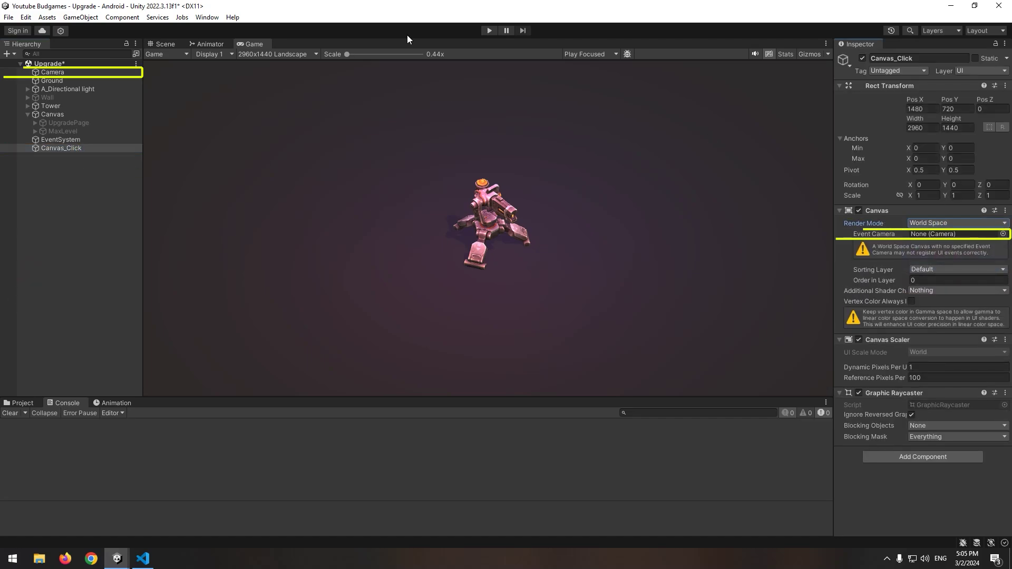
{"action": "left_click_drag", "start_coordinate": [53, 72], "coordinate": [926, 235]}
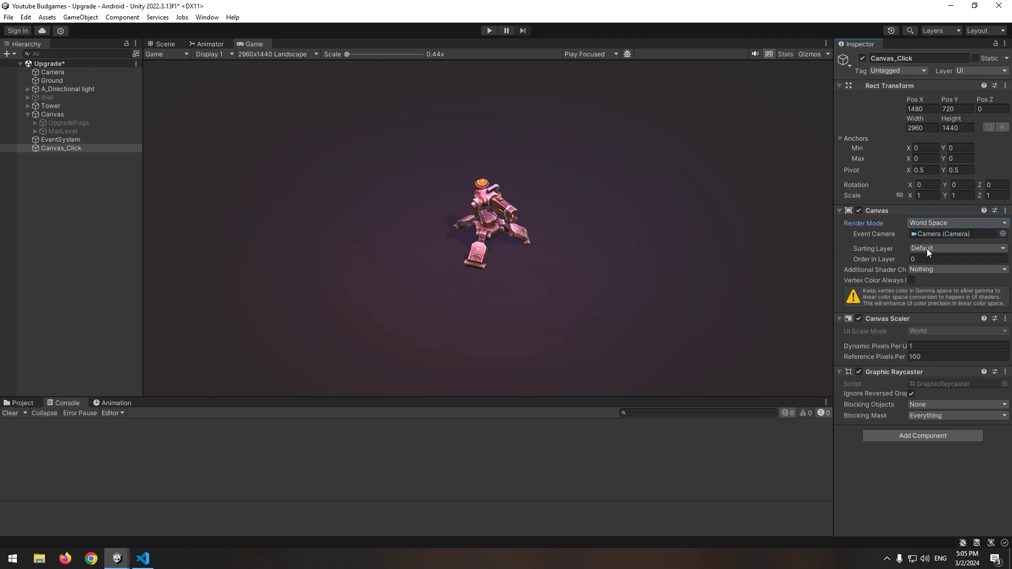
Copy the Camera's rotation as a quaternion and paste it onto Canvas_Click's rotation.
{"action": "left_click", "coordinate": [165, 44]}
{"action": "left_click", "coordinate": [61, 148]}
{"action": "key", "text": "f"}
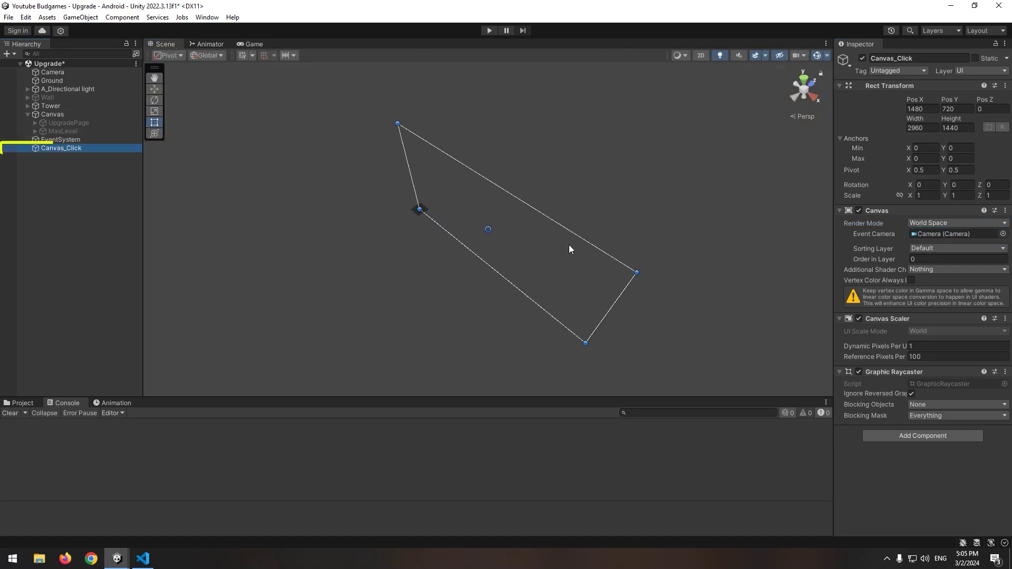
{"action": "right_click_drag", "start_coordinate": [569, 244], "coordinate": [337, 245]}
{"action": "middle_click_drag", "start_coordinate": [619, 252], "coordinate": [371, 112]}
{"action": "right_click_drag", "start_coordinate": [657, 297], "coordinate": [592, 261]}
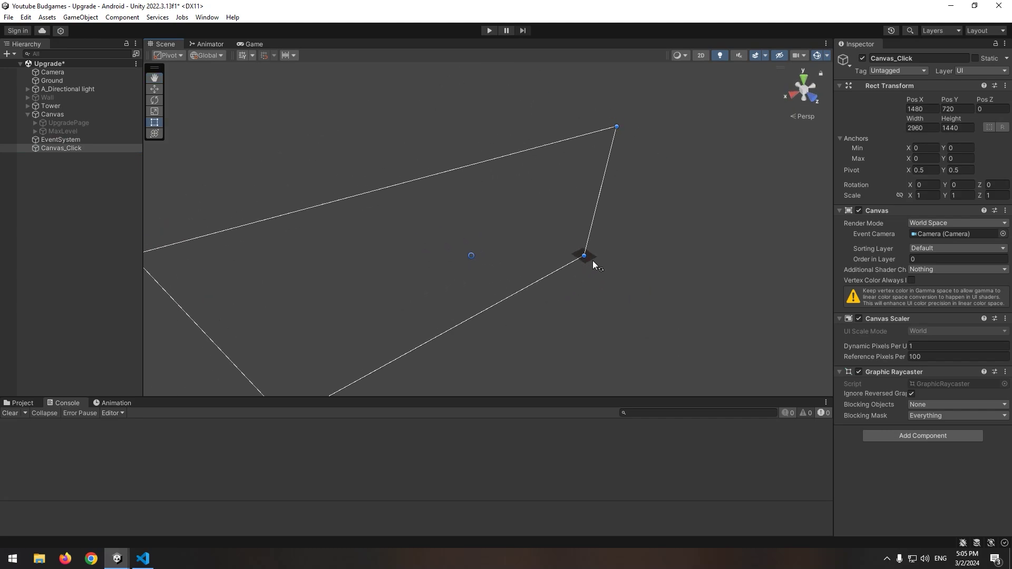
{"action": "middle_click_drag", "start_coordinate": [593, 260], "coordinate": [561, 176]}
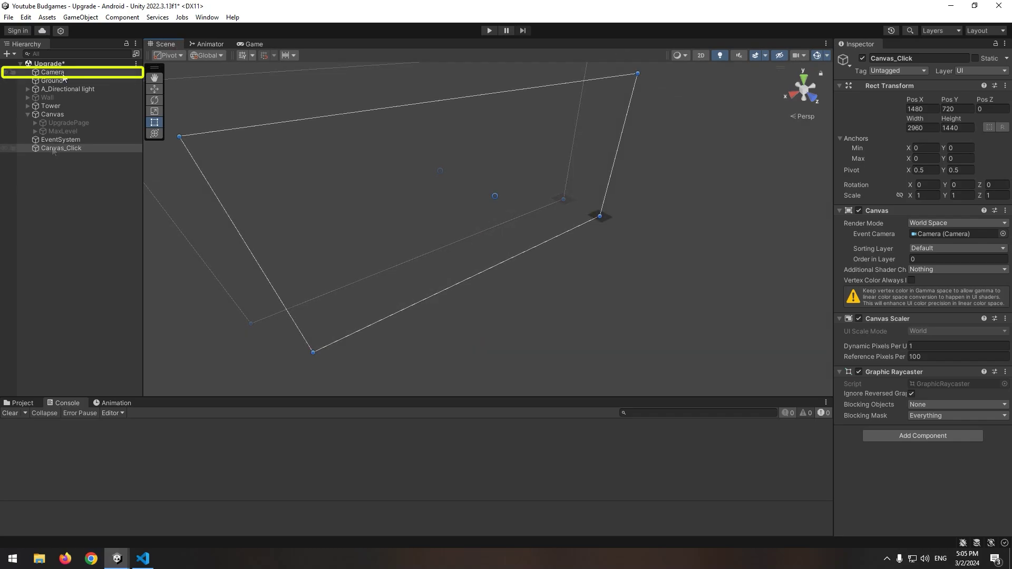
{"action": "left_click", "coordinate": [58, 73]}
{"action": "right_click", "coordinate": [861, 110]}
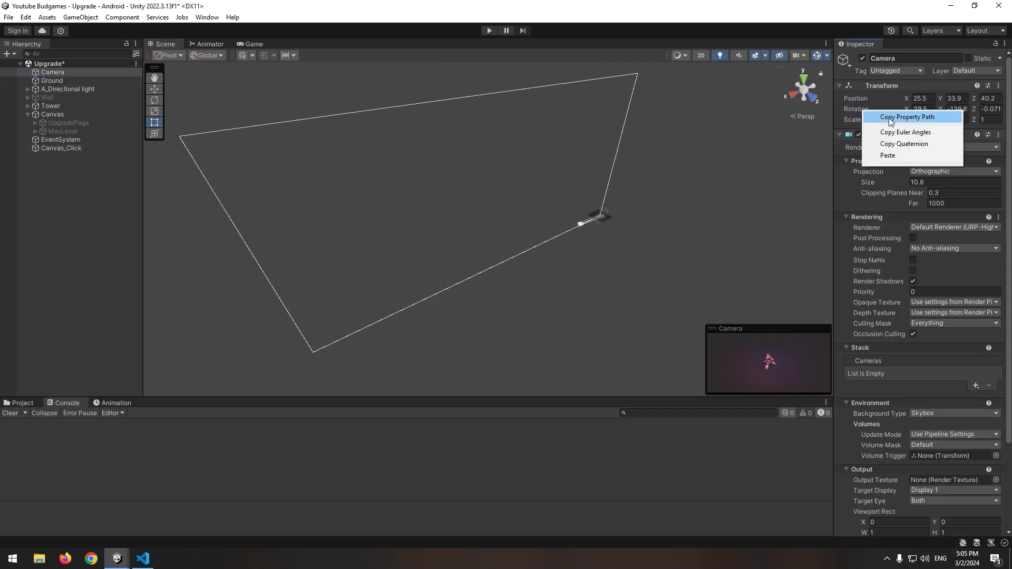
{"action": "left_click", "coordinate": [905, 146]}
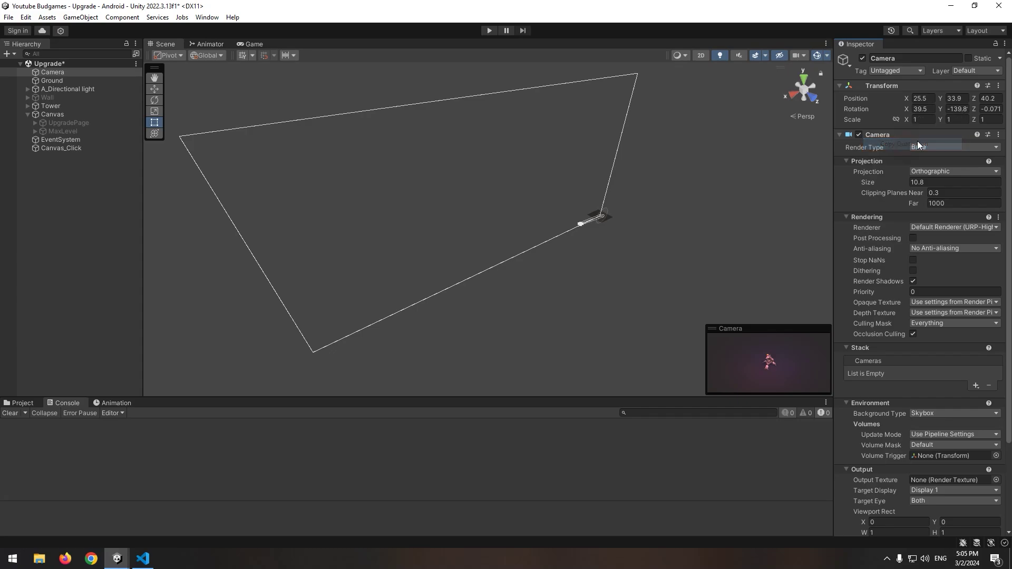
{"action": "left_click", "coordinate": [69, 149]}
{"action": "right_click", "coordinate": [855, 186]}
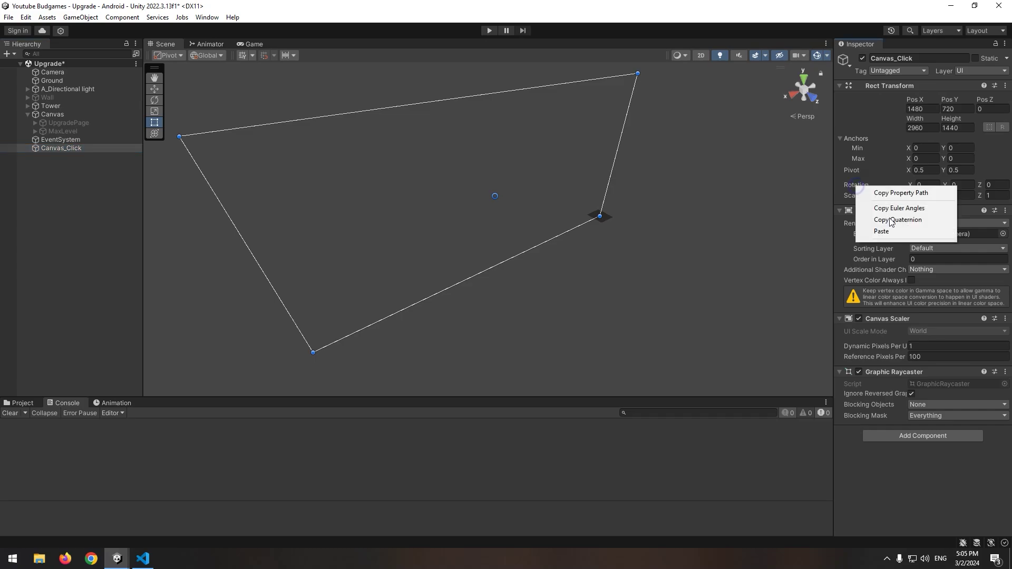
{"action": "left_click", "coordinate": [902, 232]}
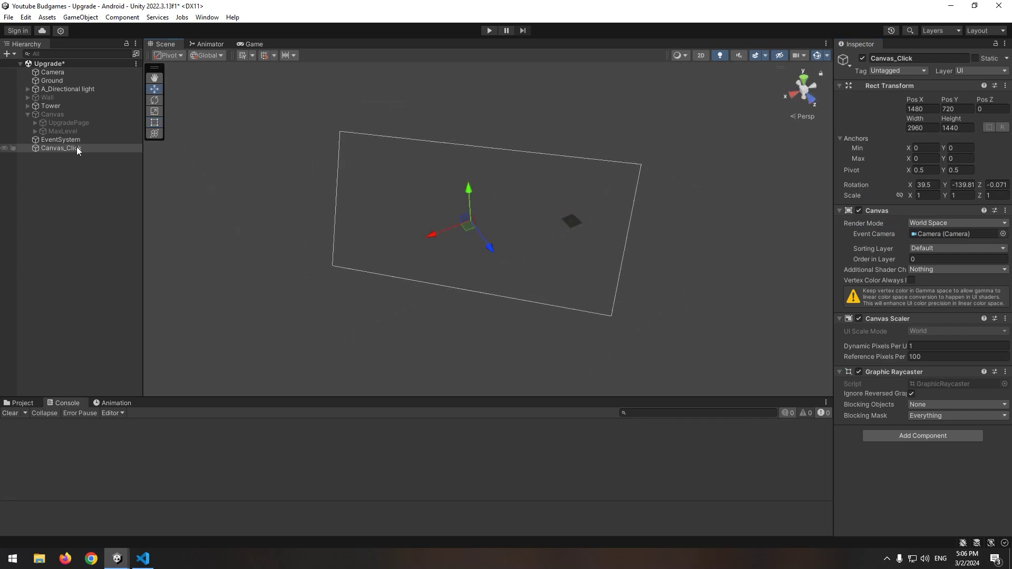
Add a UI Image under Canvas_Click and check it in the Game view.
{"action": "right_click", "coordinate": [77, 147]}
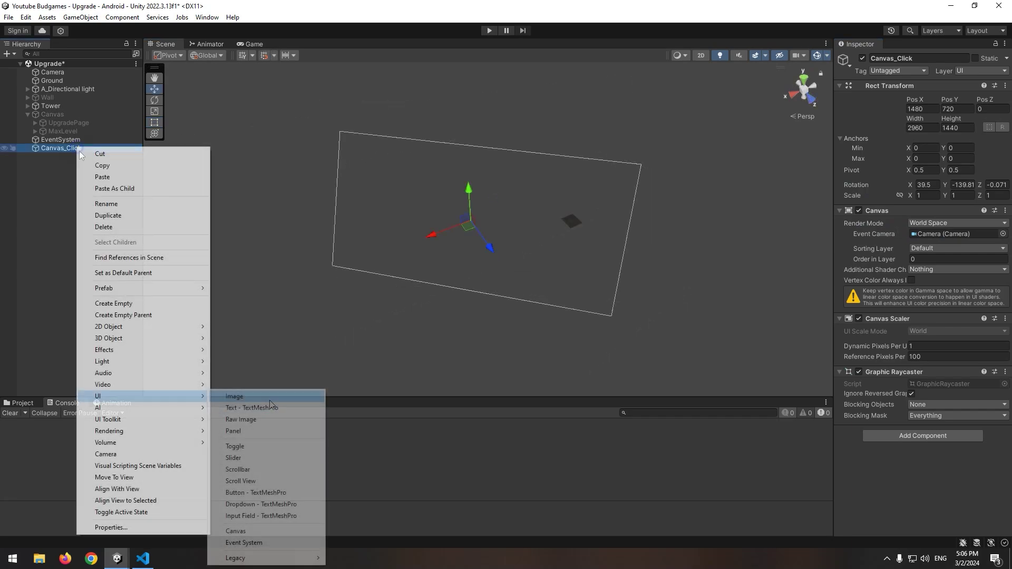
{"action": "left_click", "coordinate": [264, 397]}
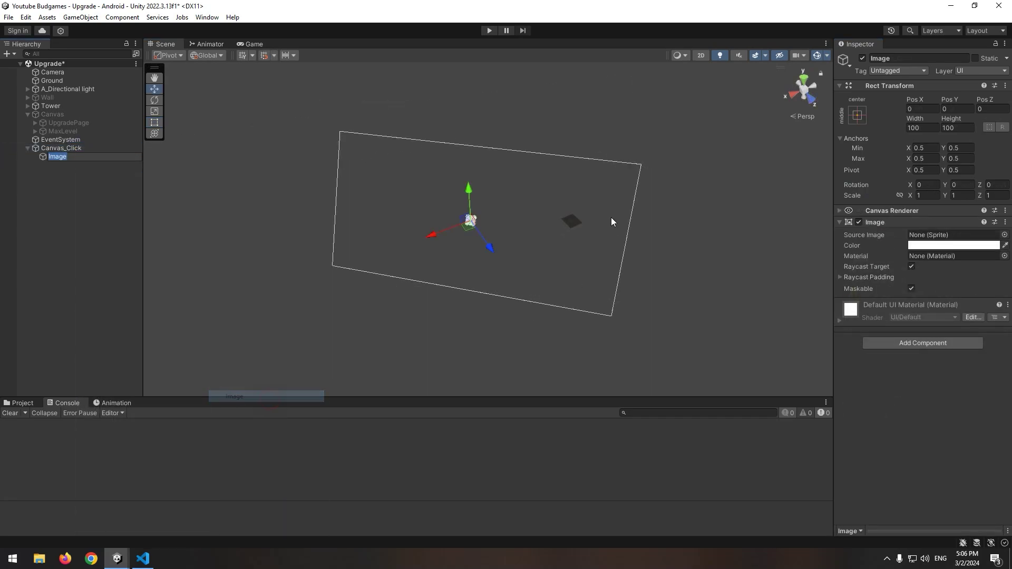
{"action": "left_click", "coordinate": [261, 46]}
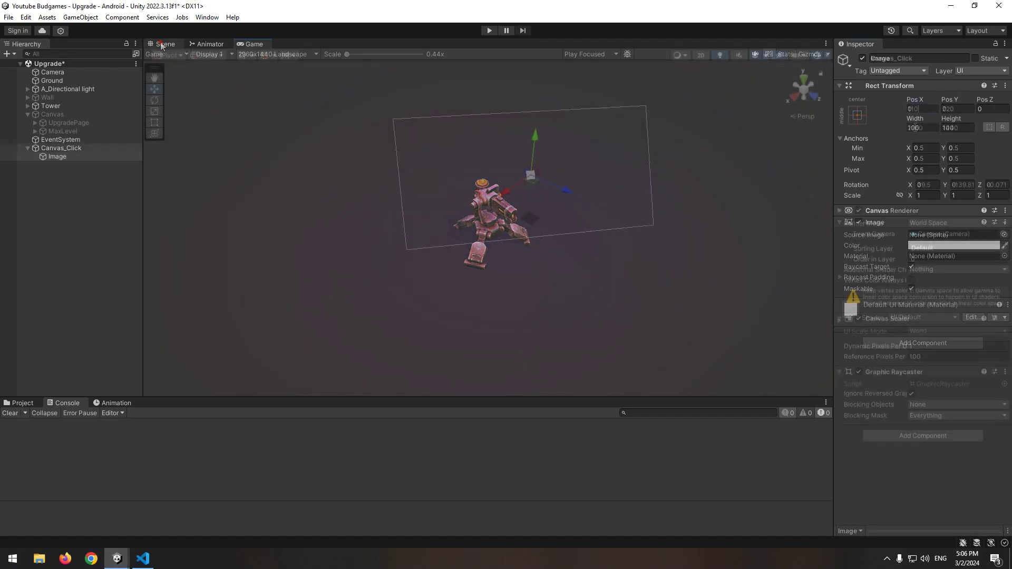
Set Canvas_Click's width and height to 100 and its Y position to 100, and frame it in the Scene view.
{"action": "left_click", "coordinate": [916, 127]}
{"action": "type", "text": "100"}
{"action": "middle_click_drag", "start_coordinate": [537, 194], "coordinate": [415, 222]}
{"action": "left_click", "coordinate": [950, 109]}
{"action": "type", "text": "100"}
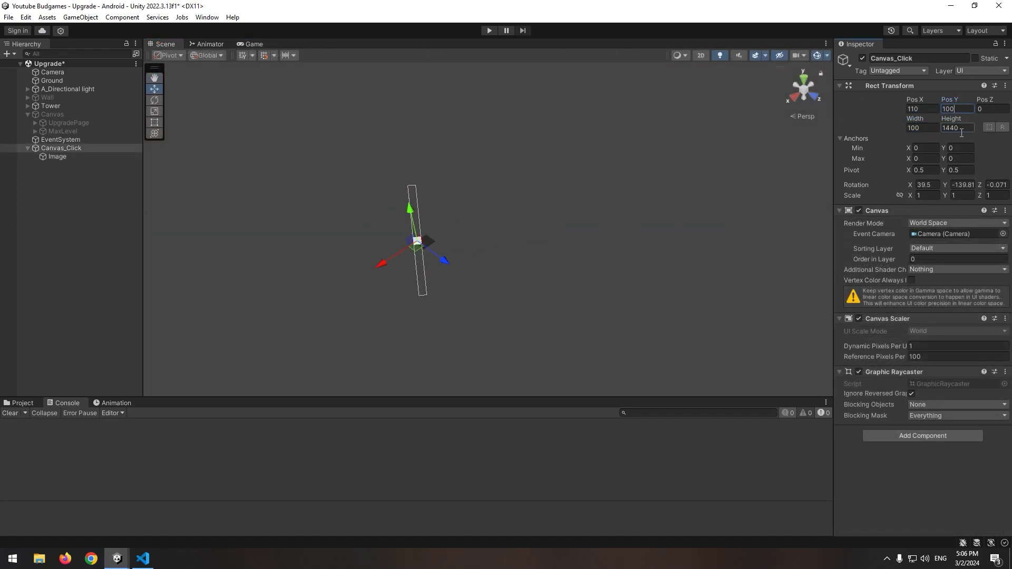
{"action": "left_click", "coordinate": [960, 129]}
{"action": "type", "text": "100"}
{"action": "double_click", "coordinate": [61, 149]}
{"action": "scroll", "coordinate": [489, 234], "scroll_direction": "down", "scroll_amount": 4}
{"action": "middle_click_drag", "start_coordinate": [490, 237], "coordinate": [414, 219]}
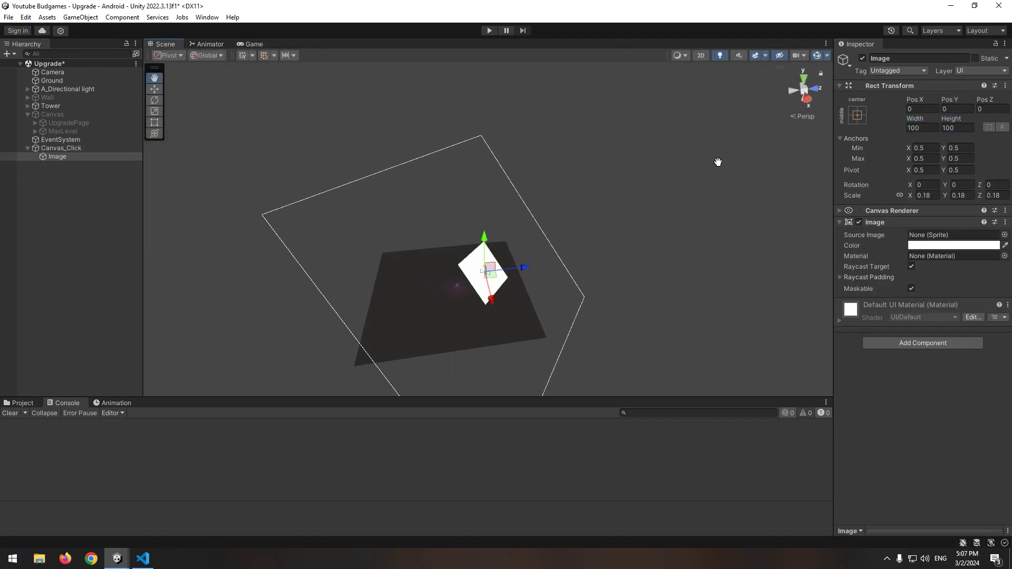
Undo the last Camera position changes after viewing the Image against the Camera's view volume.
{"action": "middle_click_drag", "start_coordinate": [718, 162], "coordinate": [793, 96]}
{"action": "left_click", "coordinate": [72, 157]}
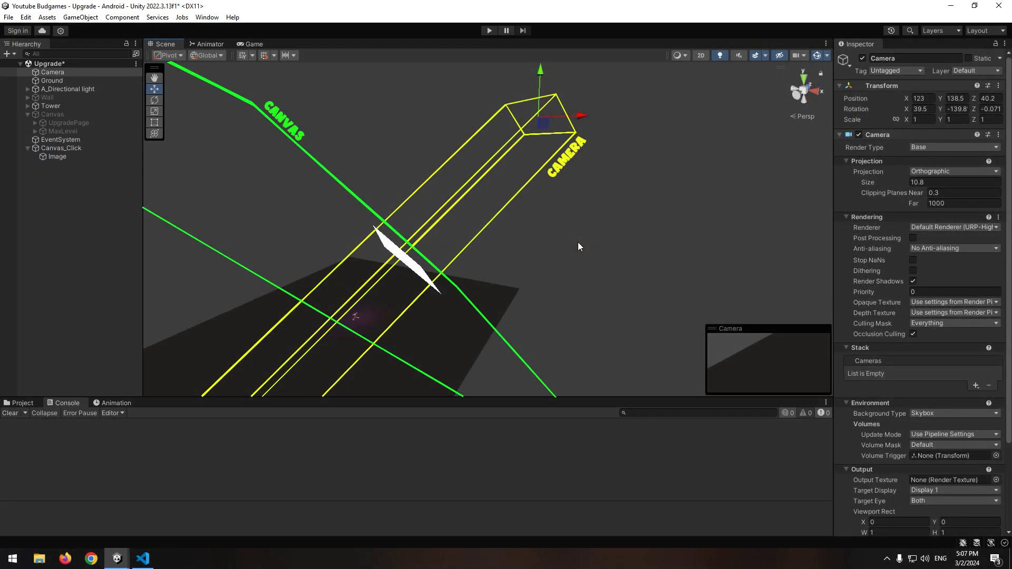
{"action": "key", "text": "ctrl+z"}
{"action": "key", "text": "ctrl+z"}
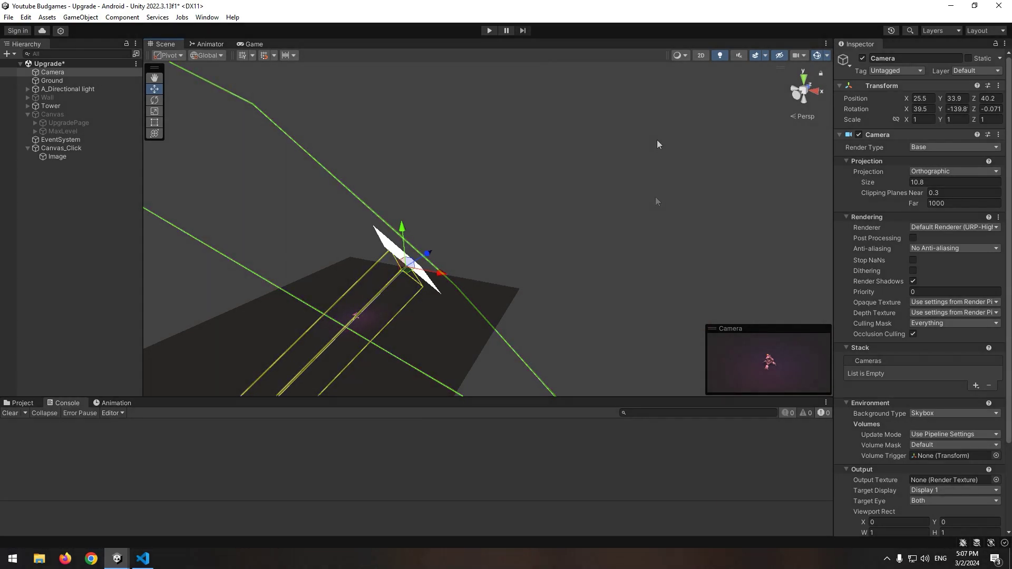
Position the Image over the tower in the Game view at Pos X -2.99 and Pos Y -3.21.
{"action": "right_click_drag", "start_coordinate": [657, 144], "coordinate": [262, 194]}
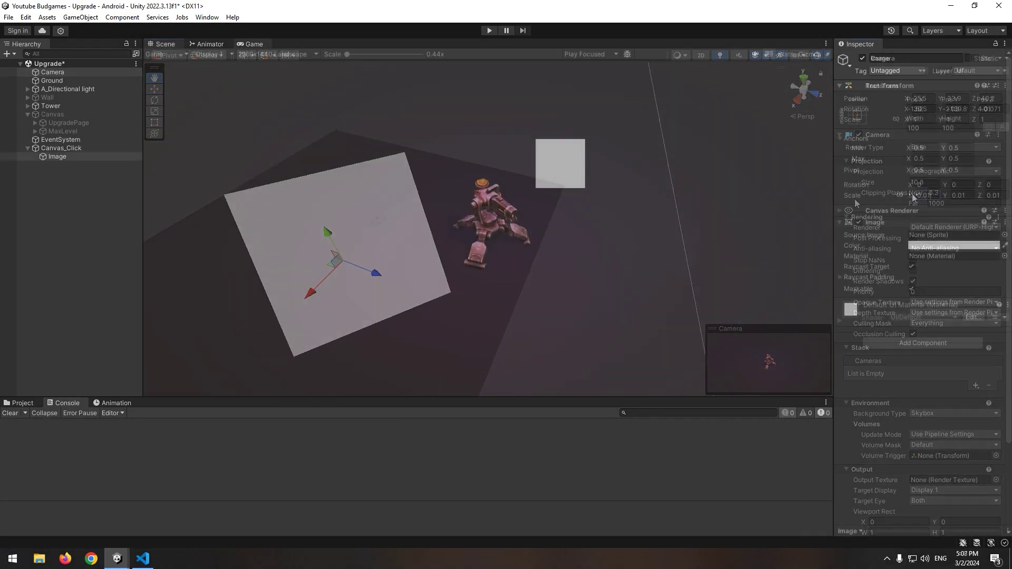
{"action": "left_click", "coordinate": [254, 44]}
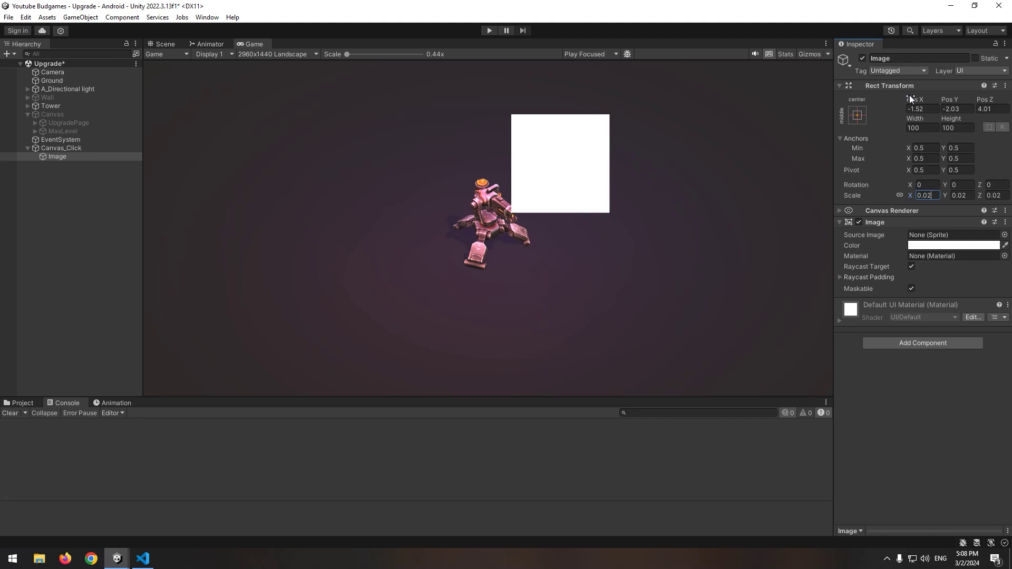
{"action": "left_click_drag", "start_coordinate": [910, 94], "coordinate": [896, 109]}
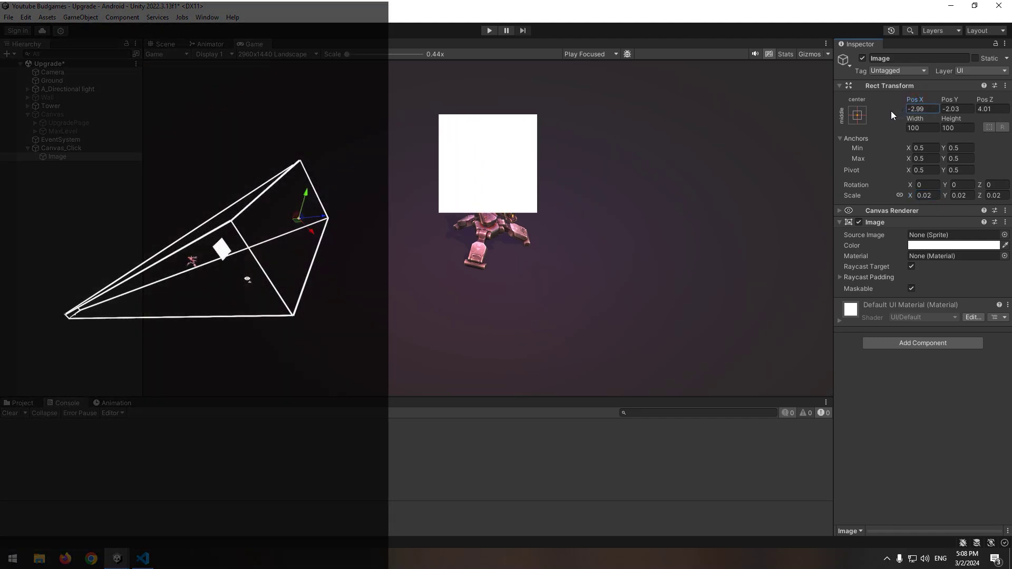
{"action": "left_click_drag", "start_coordinate": [956, 97], "coordinate": [937, 107]}
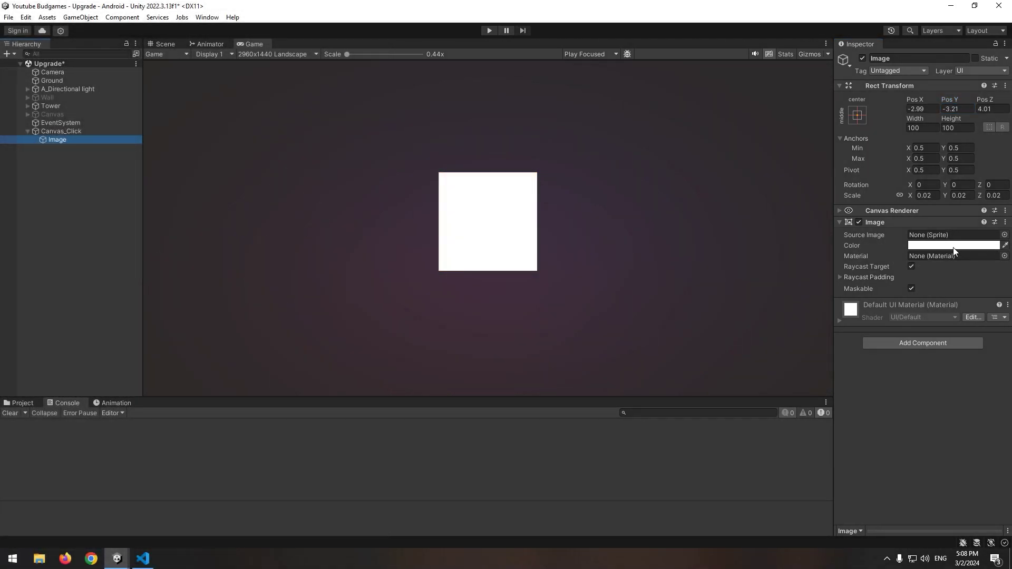
Make the Image fully transparent by setting its color alpha to 0, and add a Button component to it.
{"action": "left_click", "coordinate": [954, 246]}
{"action": "left_click_drag", "start_coordinate": [927, 454], "coordinate": [872, 390]}
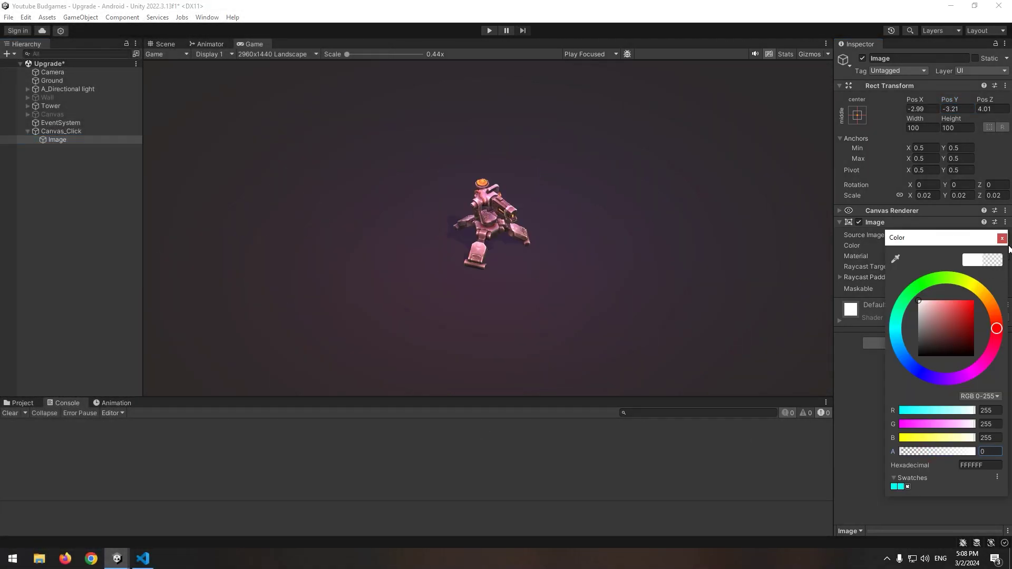
{"action": "left_click", "coordinate": [1003, 238]}
{"action": "left_click", "coordinate": [905, 344]}
{"action": "left_click", "coordinate": [892, 383]}
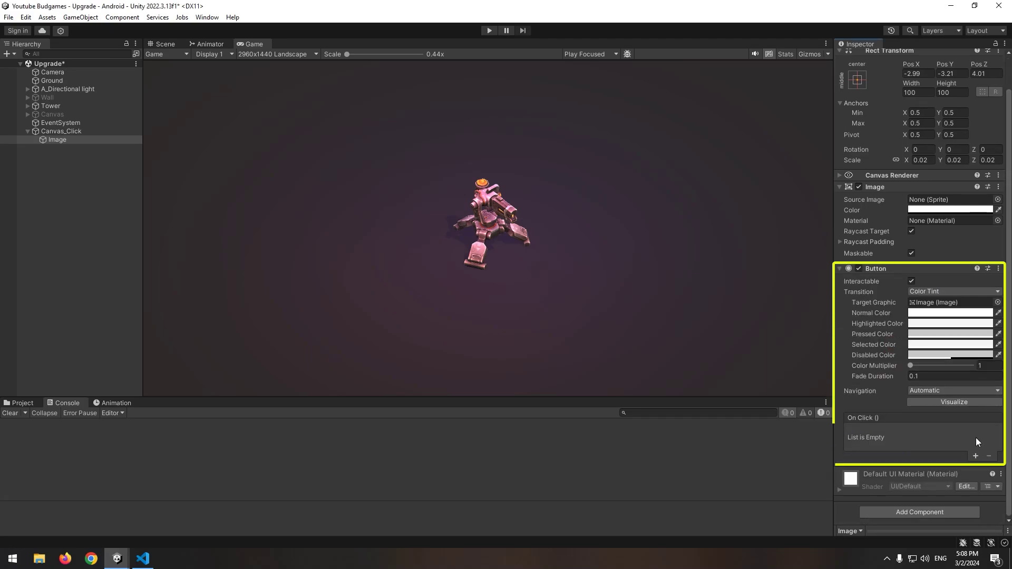
Add an On Click event to Btn that calls GameObject.SetActive with true on UpgradePage.
{"action": "left_click", "coordinate": [976, 456]}
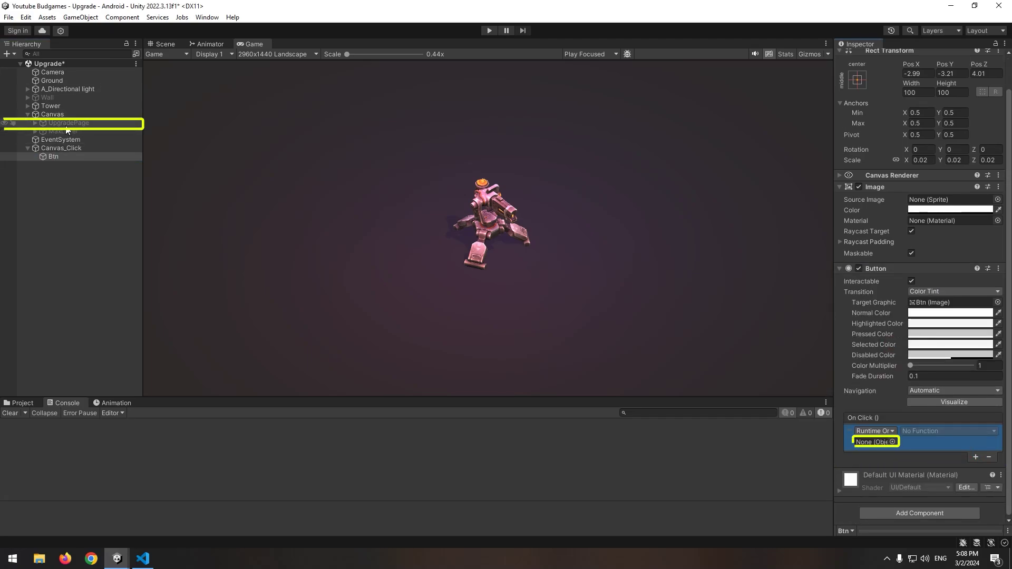
{"action": "left_click_drag", "start_coordinate": [64, 128], "coordinate": [875, 442]}
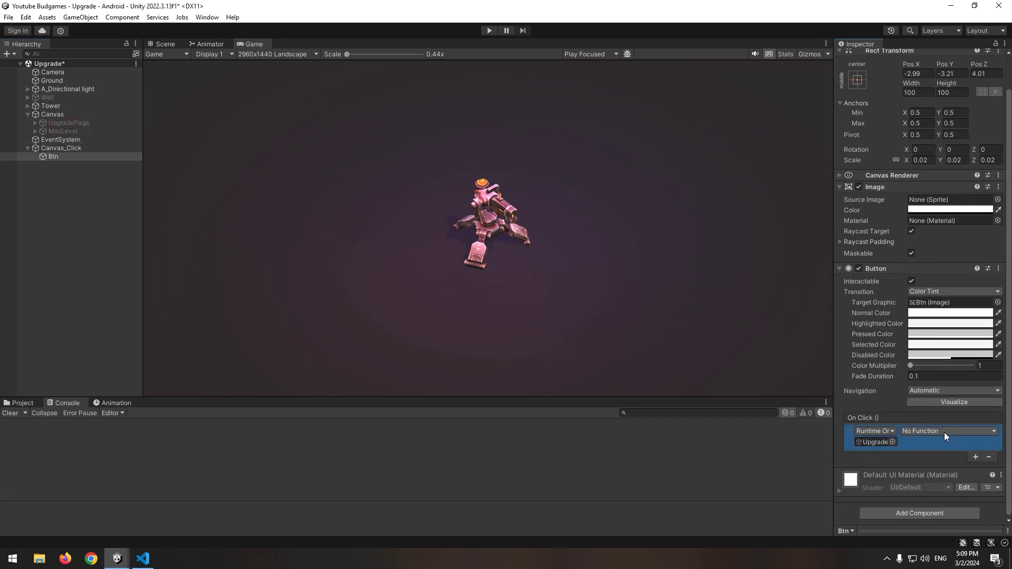
{"action": "left_click", "coordinate": [944, 431]}
{"action": "mouse_move", "coordinate": [936, 458]}
{"action": "left_click", "coordinate": [808, 536]}
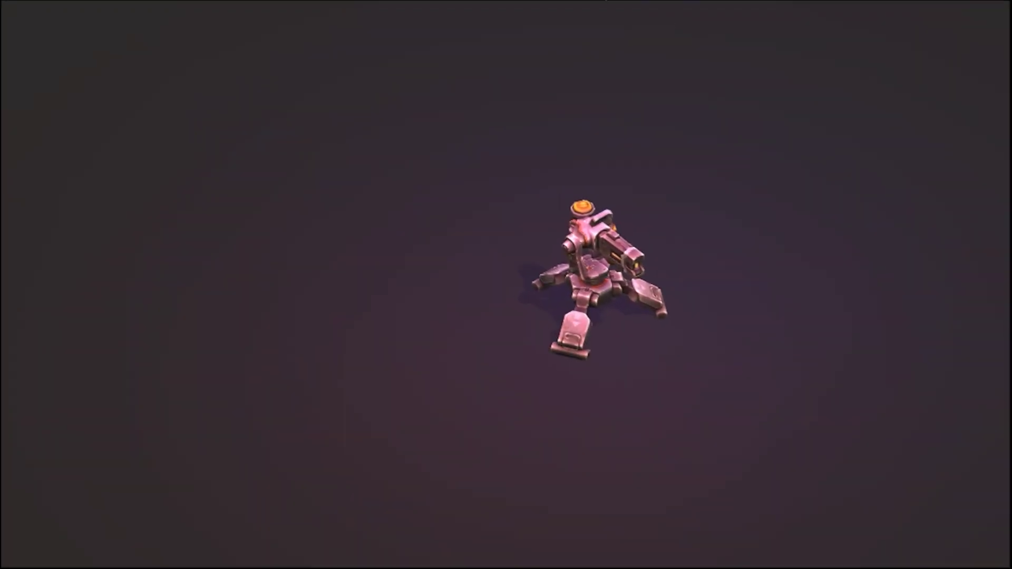
Test in Play mode that selecting the tower opens the upgrade page.
{"action": "left_click", "coordinate": [593, 274]}
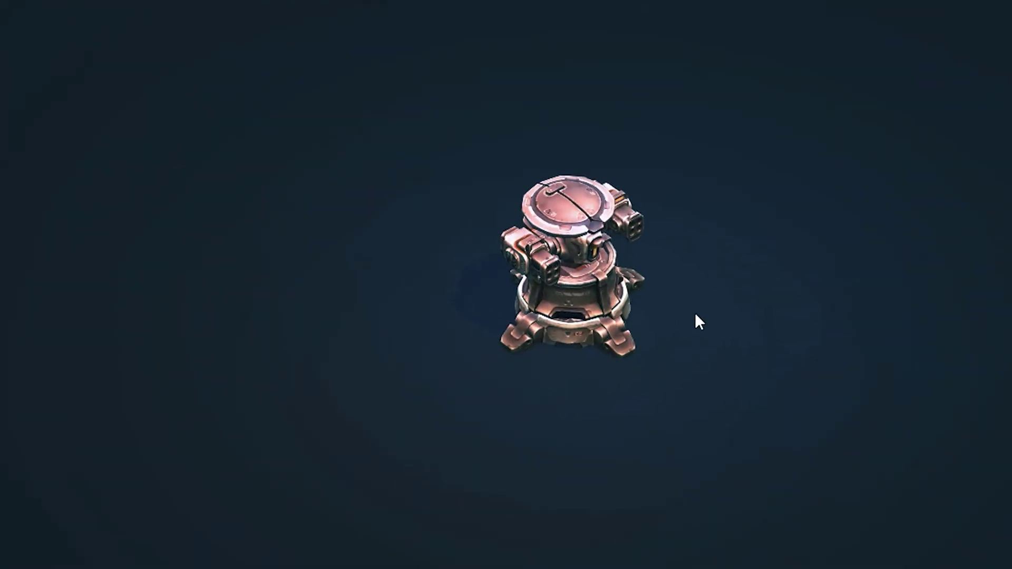
{"action": "left_click", "coordinate": [617, 294]}
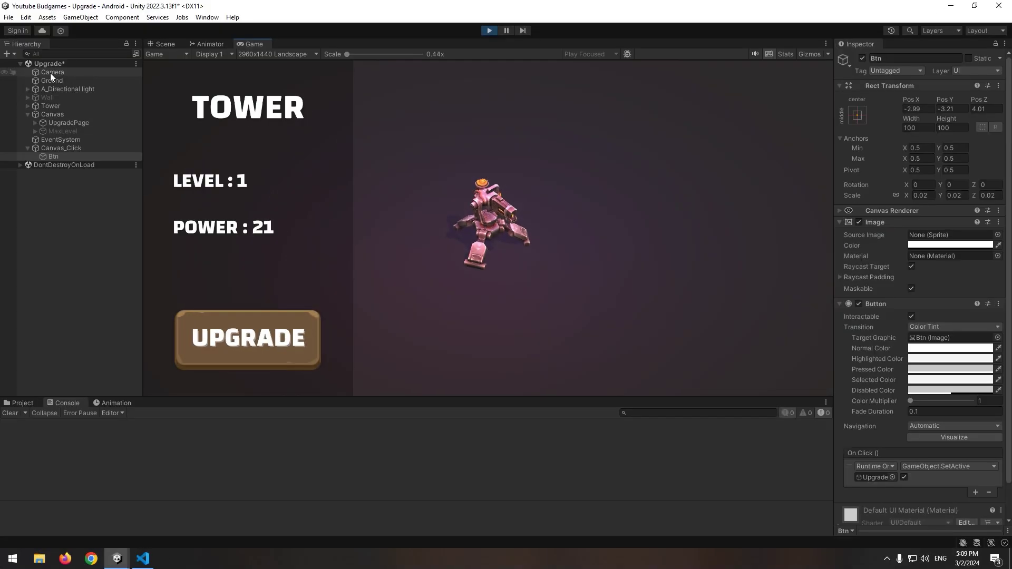
Shift the Camera in Play mode to X 31.6, Y 33.9, Z 35.1 and copy its position.
{"action": "left_click", "coordinate": [50, 74]}
{"action": "left_click_drag", "start_coordinate": [912, 97], "coordinate": [884, 132]}
{"action": "right_click", "coordinate": [855, 101]}
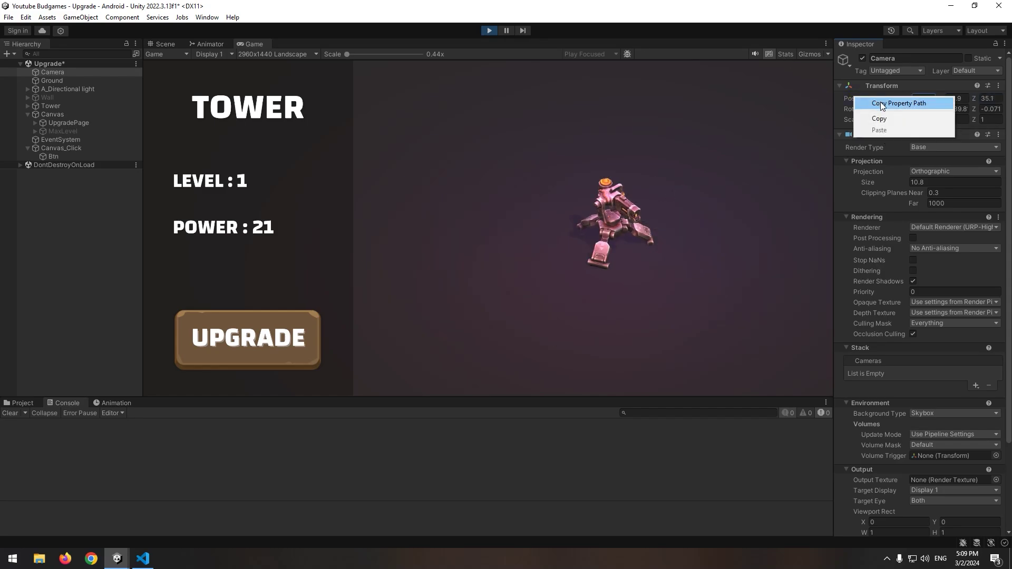
{"action": "left_click", "coordinate": [881, 116]}
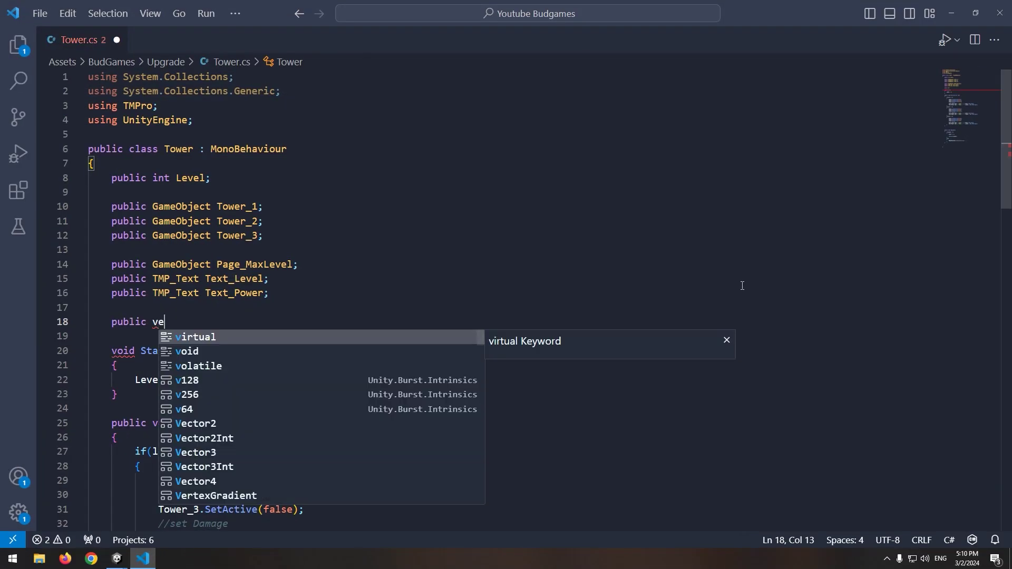
Declare a public Vector3 CameraPos field in Tower.cs below the text fields and save the script.
{"action": "key", "text": "Down"}
{"action": "key", "text": "Down"}
{"action": "key", "text": "Return"}
{"action": "type", "text": "CameraP"}
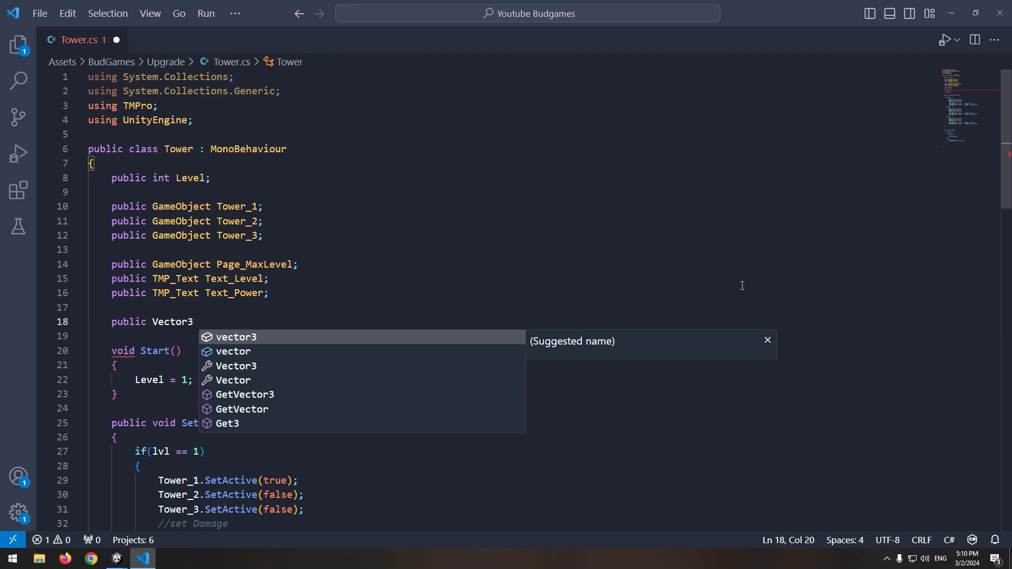
{"action": "type", "text": "os"}
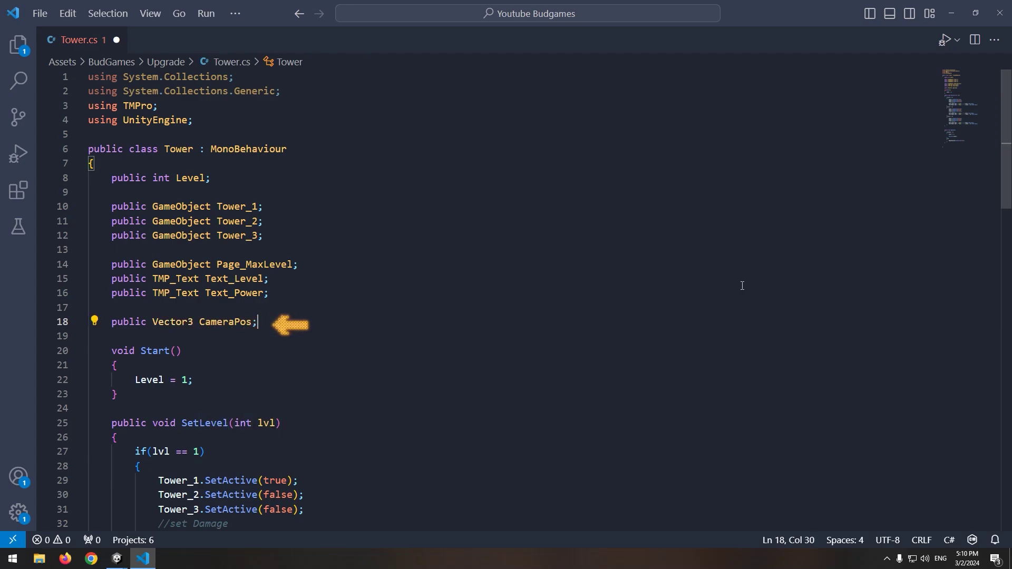
{"action": "type", "text": ";"}
{"action": "key", "text": "ctrl+s"}
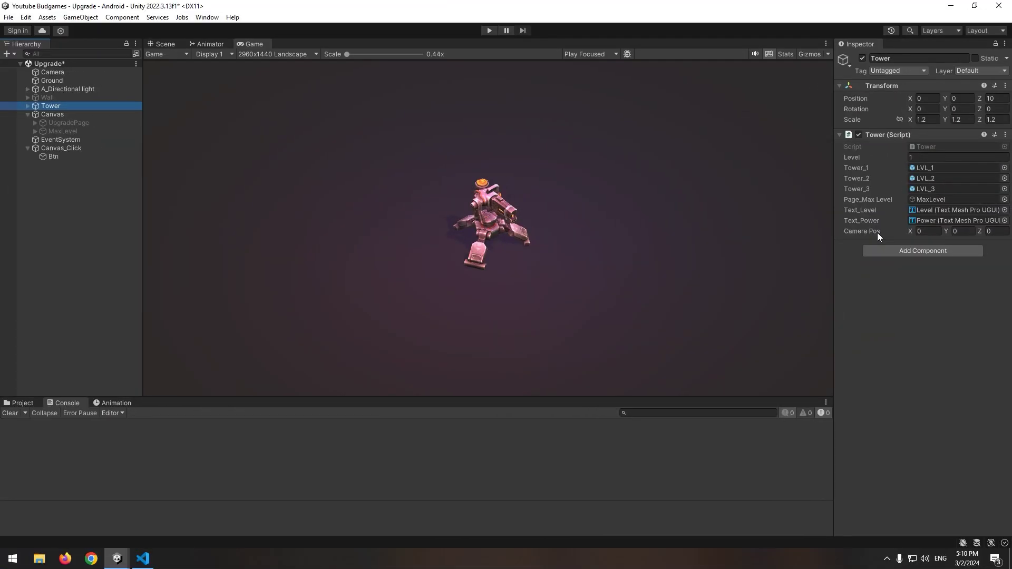
Paste the copied camera position into the Camera Pos property of the Tower script in Unity.
{"action": "right_click", "coordinate": [875, 233]}
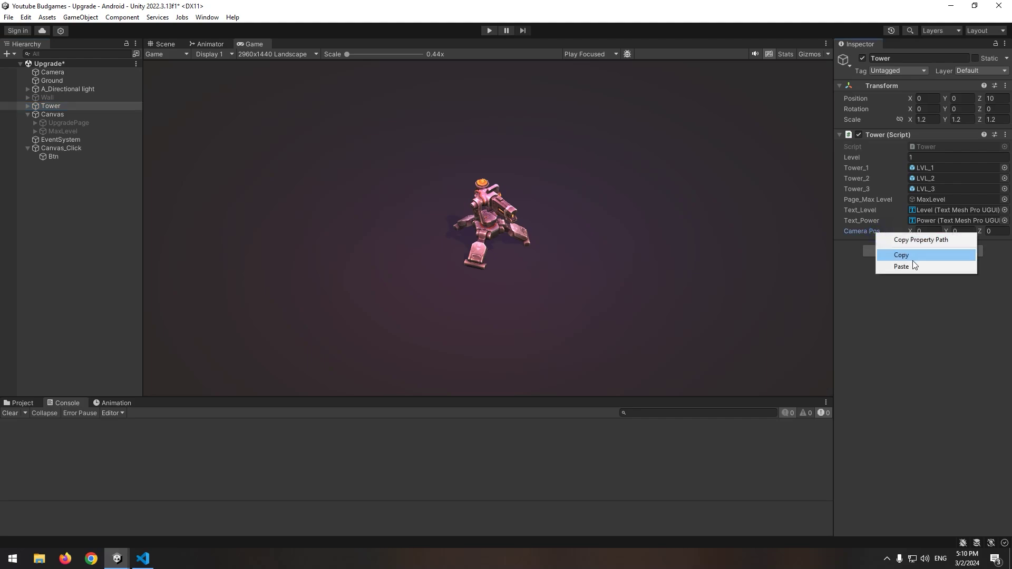
{"action": "left_click", "coordinate": [913, 267]}
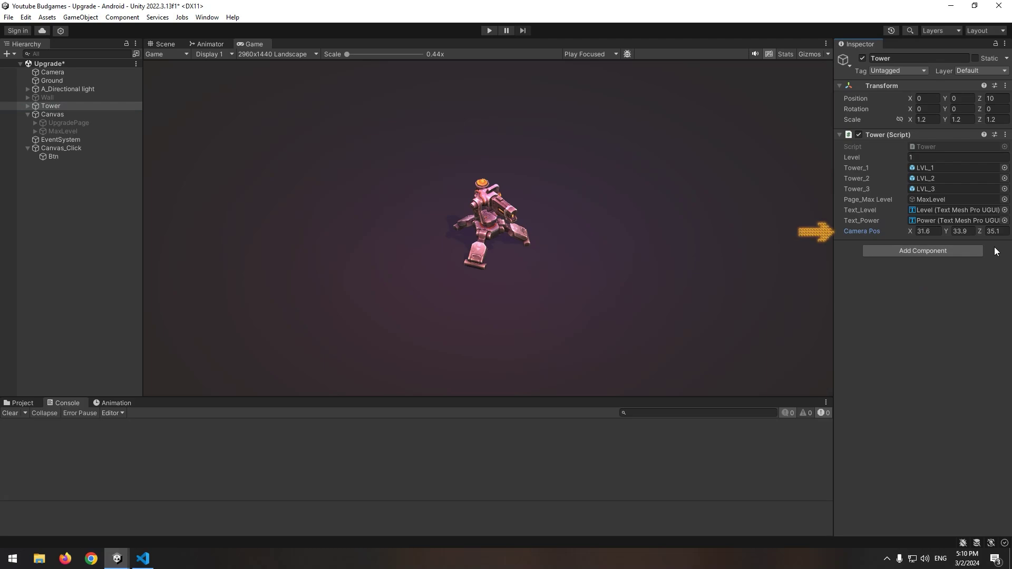
Switch to Visual Studio Code and declare a public GameObject Cam field below CameraPos in Tower.cs.
{"action": "key", "text": "alt+Tab"}
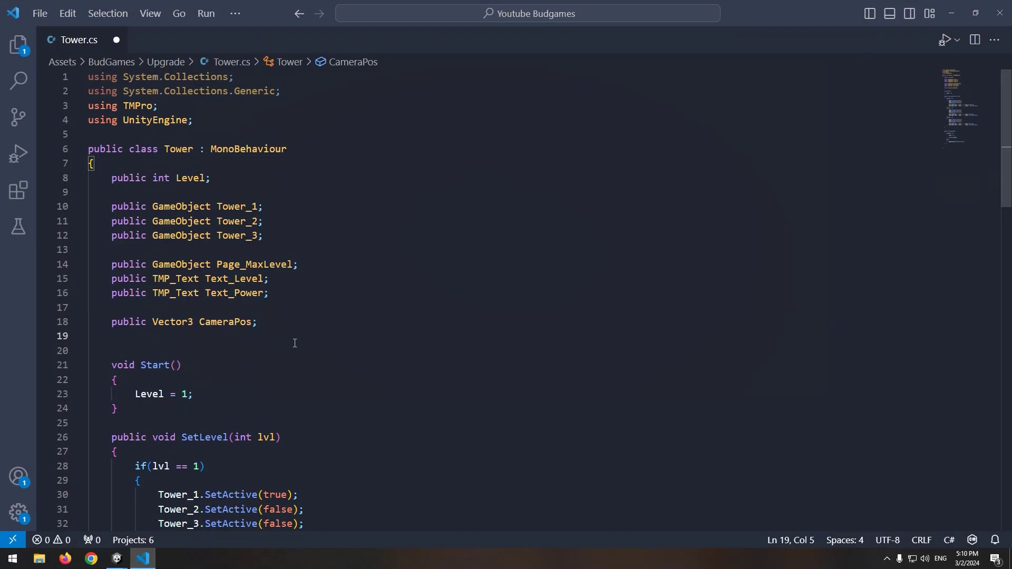
{"action": "type", "text": "public"}
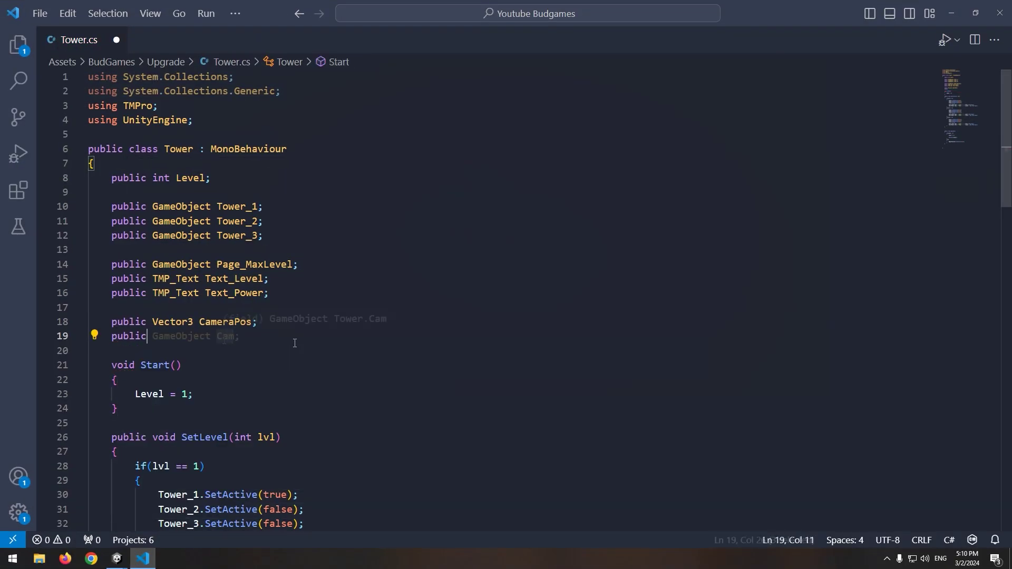
{"action": "key", "text": "Tab"}
Add a public void SetCanera() method after Upgrade() containing Cam.transform.position = CameraPos; and return to Unity.
{"action": "scroll", "coordinate": [451, 428], "scroll_direction": "down", "scroll_amount": 1}
{"action": "scroll", "coordinate": [451, 427], "scroll_direction": "down", "scroll_amount": 16}
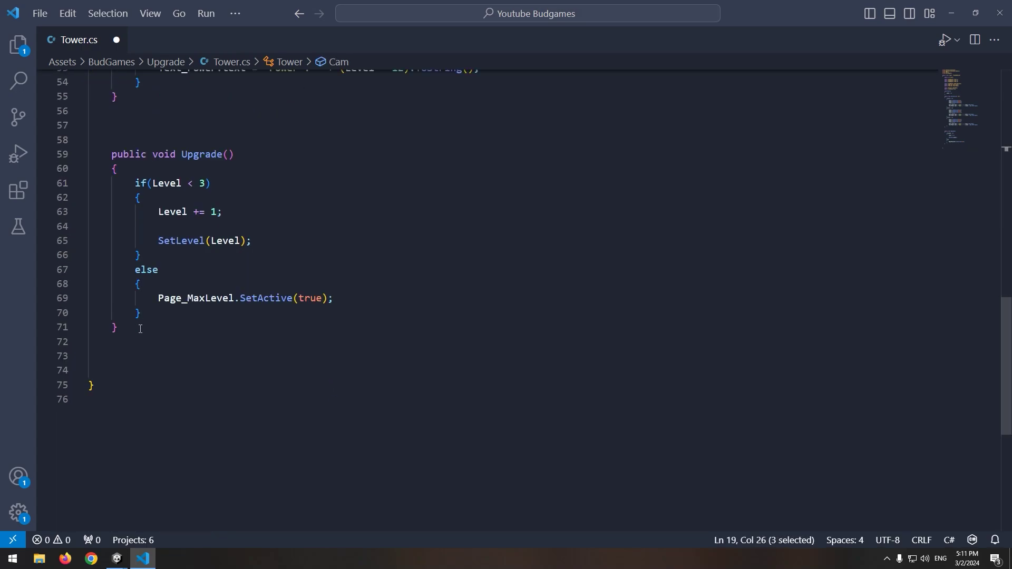
{"action": "left_click", "coordinate": [140, 356]}
{"action": "type", "text": "public vo"}
{"action": "key", "text": "Tab"}
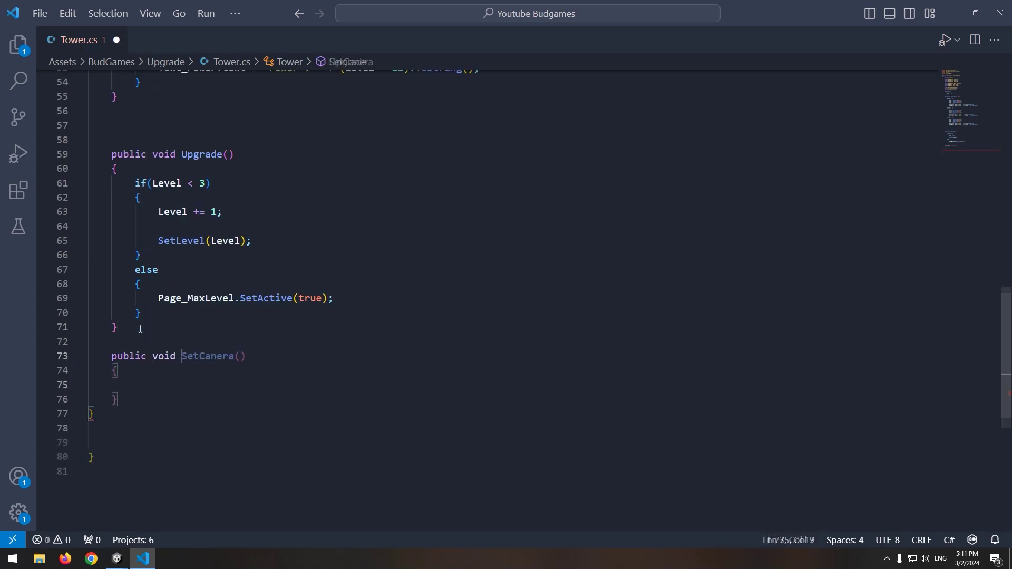
{"action": "key", "text": "Return"}
{"action": "type", "text": "Ca"}
{"action": "key", "text": "Tab"}
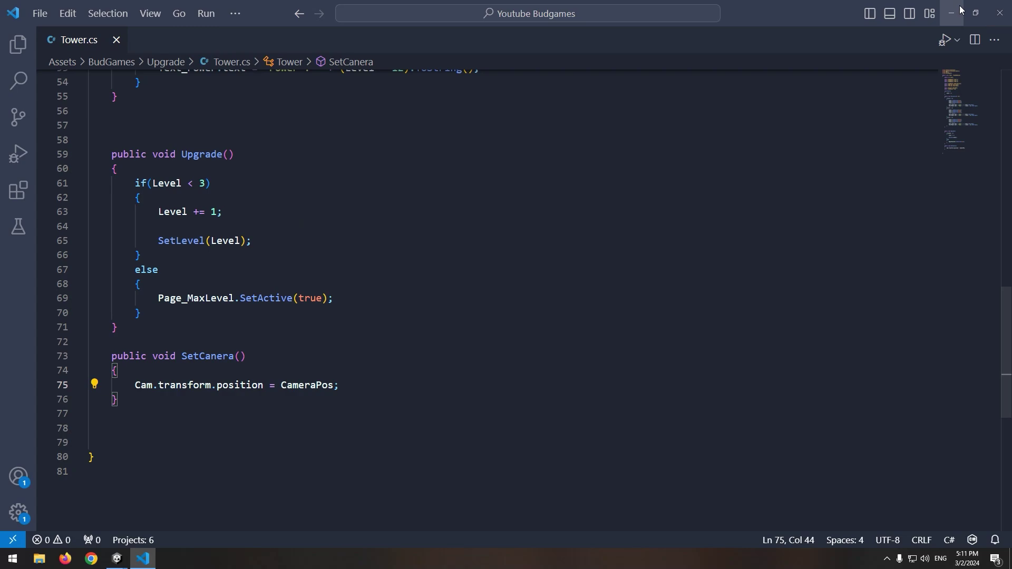
{"action": "left_click", "coordinate": [959, 10]}
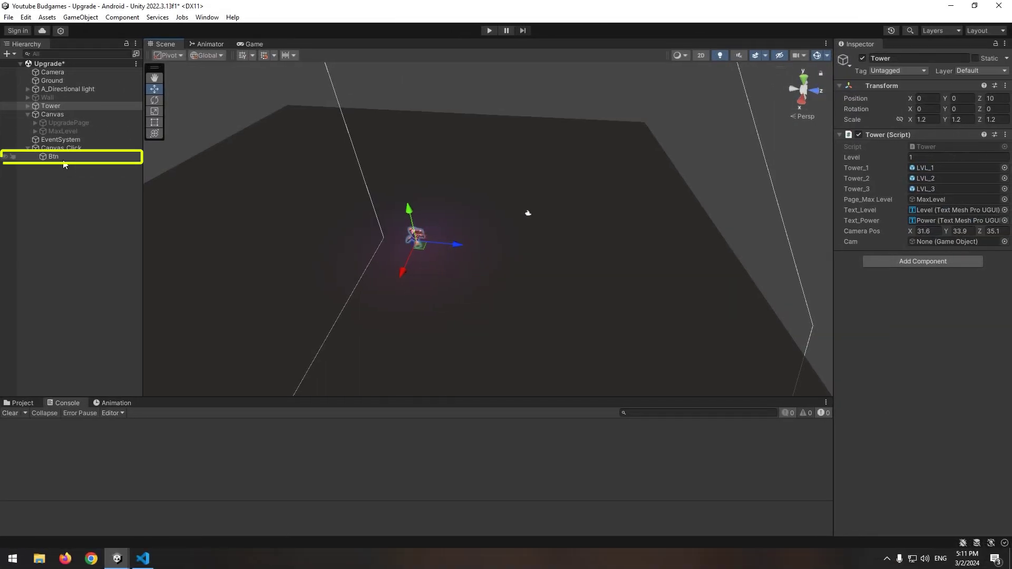
Add a second On Click event to Btn that calls Tower.SetCanera on the Tower object.
{"action": "left_click", "coordinate": [62, 160]}
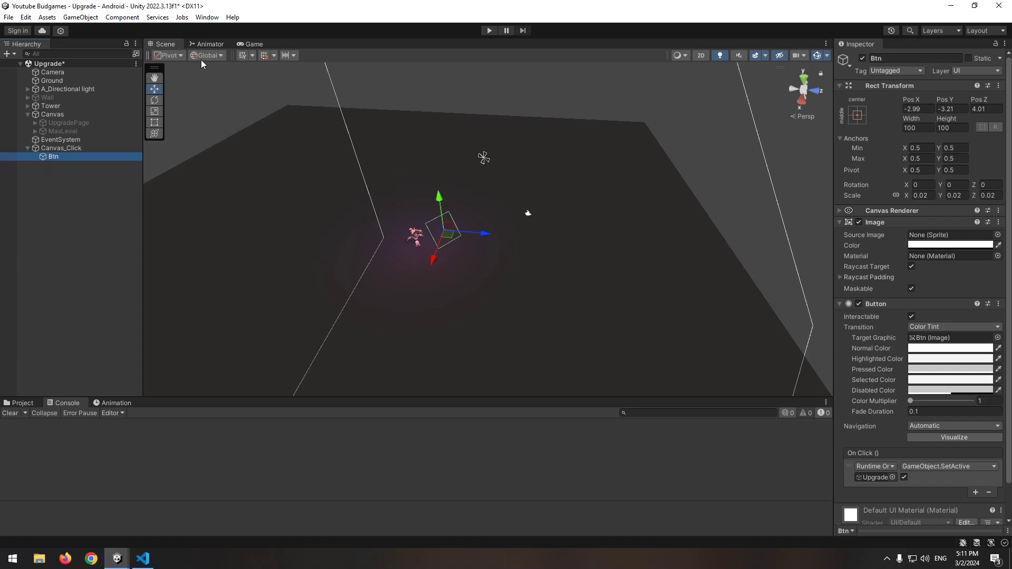
{"action": "left_click", "coordinate": [257, 46]}
{"action": "scroll", "coordinate": [991, 346], "scroll_direction": "down", "scroll_amount": 2}
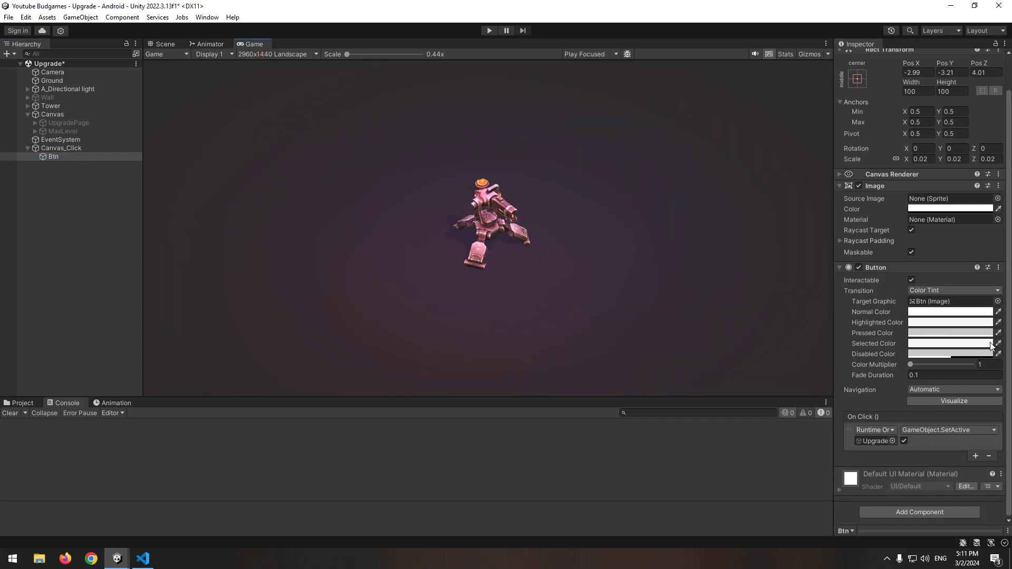
{"action": "left_click", "coordinate": [974, 456]}
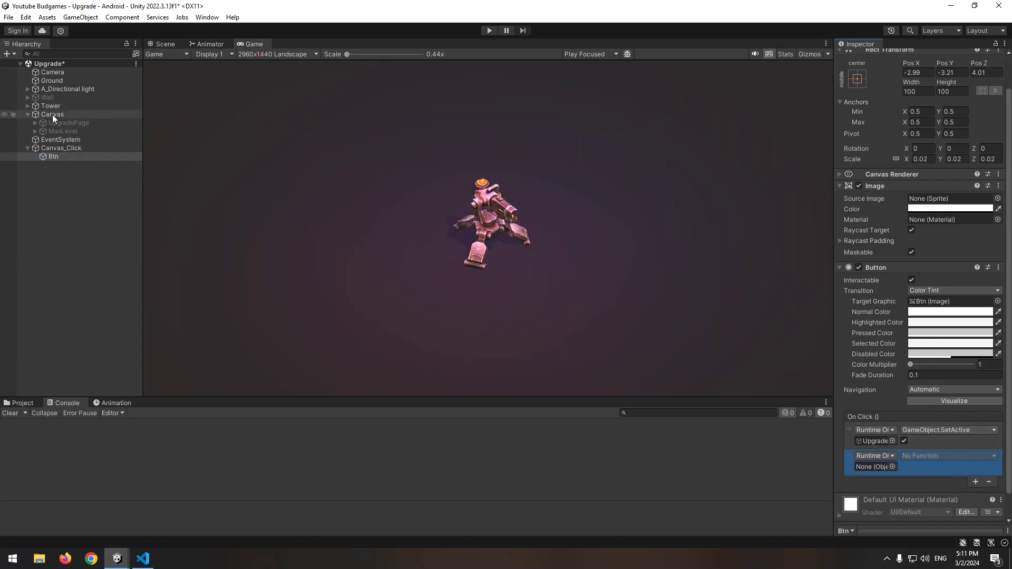
{"action": "left_click_drag", "start_coordinate": [53, 107], "coordinate": [856, 463]}
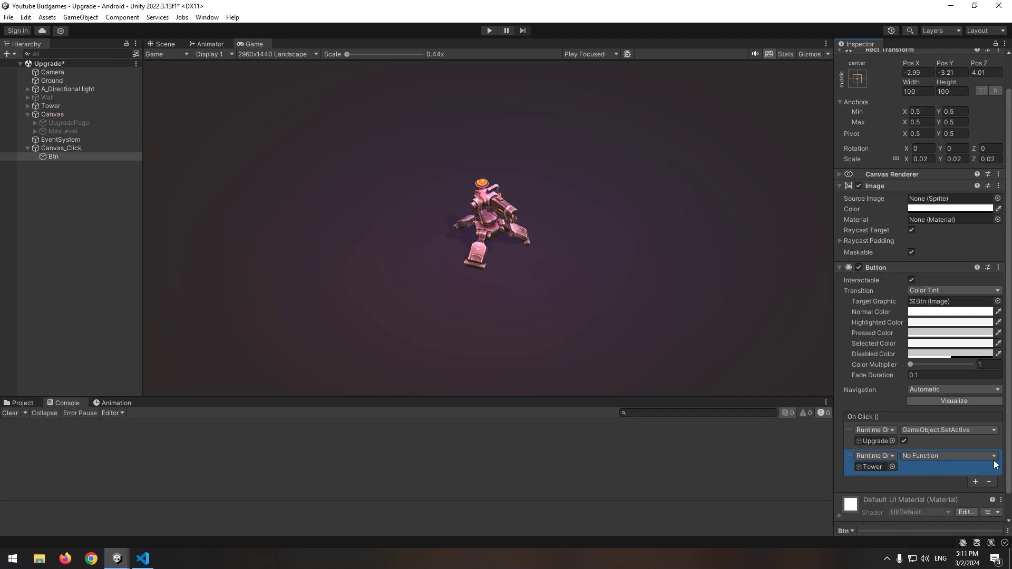
{"action": "left_click", "coordinate": [995, 456]}
{"action": "mouse_move", "coordinate": [932, 510]}
{"action": "left_click", "coordinate": [807, 460]}
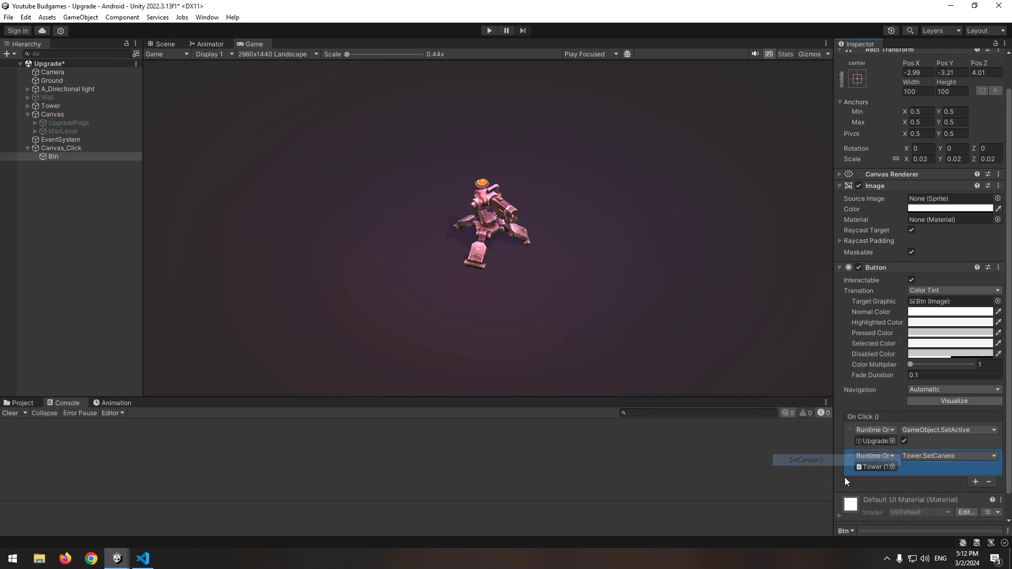
Assign the Camera to the Tower script's Cam field and test upgrading the tower twice in Play mode.
{"action": "left_click", "coordinate": [74, 106]}
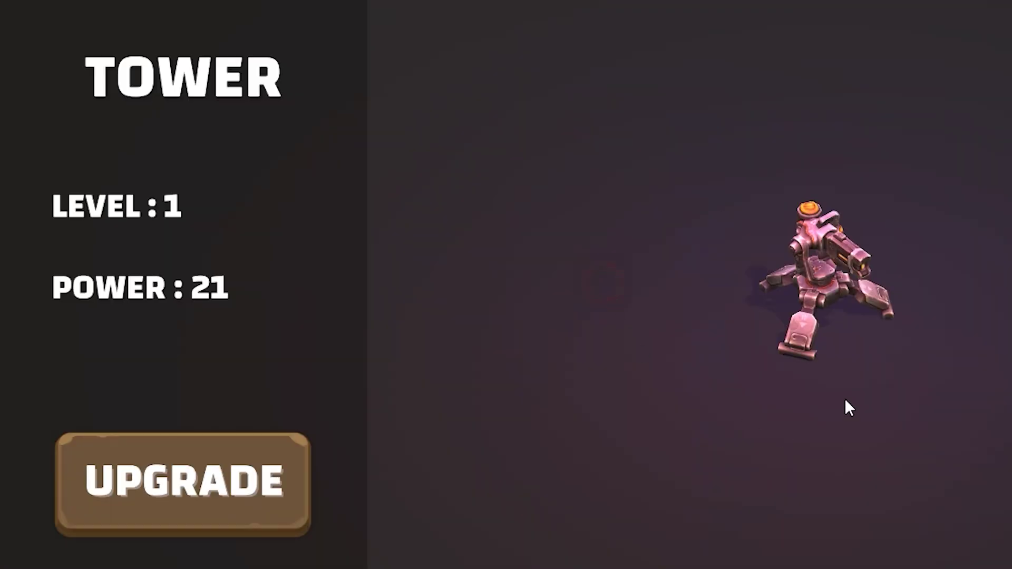
{"action": "left_click", "coordinate": [169, 490]}
{"action": "left_click", "coordinate": [171, 488]}
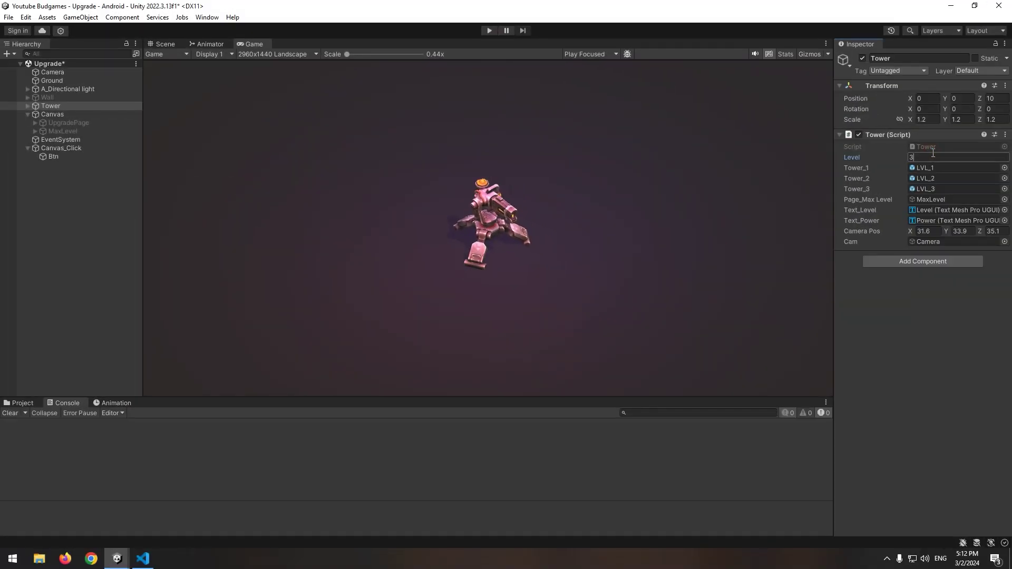
Set the Tower script's Level to 3, test the scene in Play mode and stop it.
{"action": "left_click", "coordinate": [489, 30]}
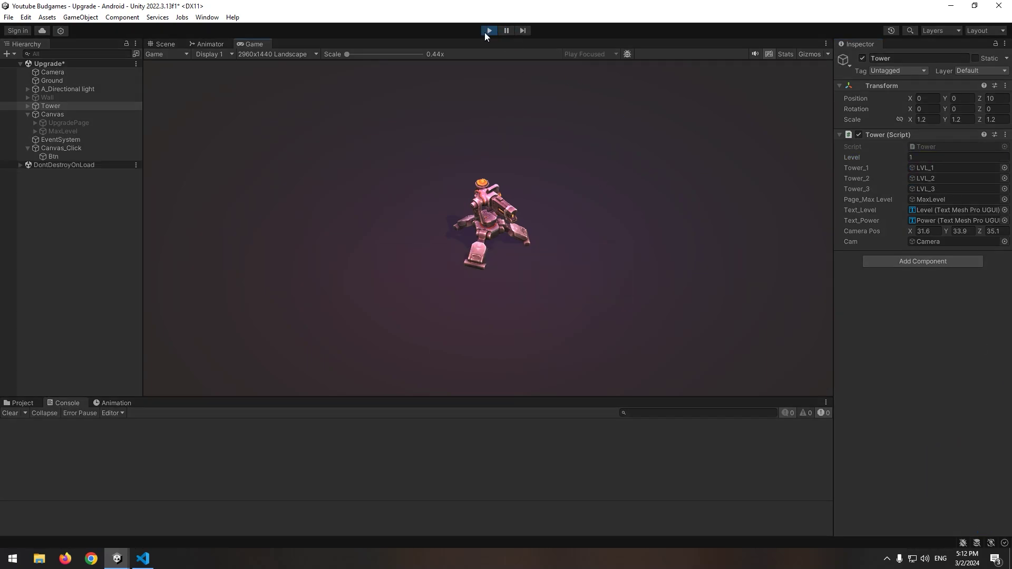
{"action": "left_click", "coordinate": [488, 30]}
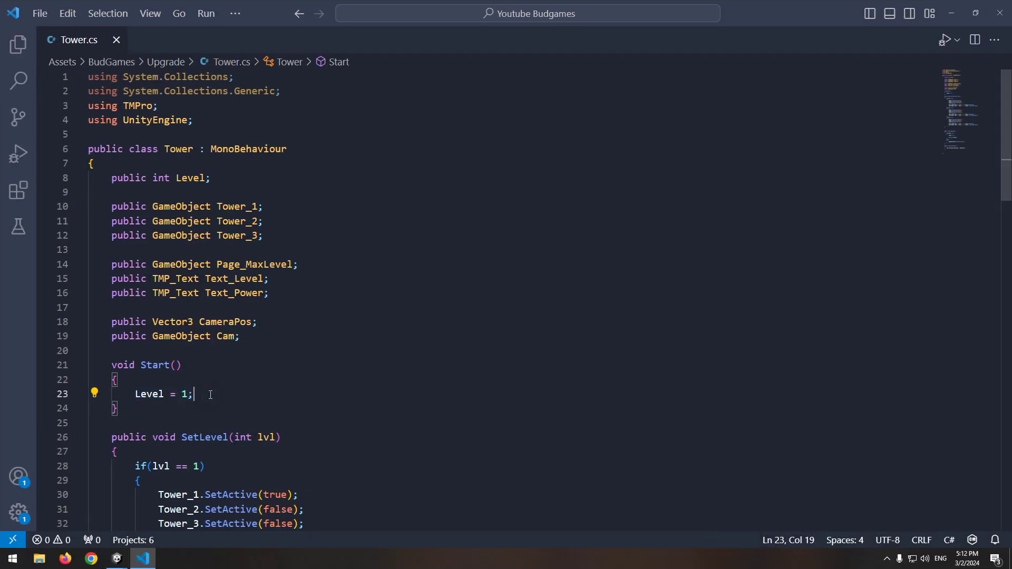
Replace the Level = 1; line in Tower.cs's Start method with SetLevel(3);.
{"action": "left_click_drag", "start_coordinate": [210, 395], "coordinate": [133, 393]}
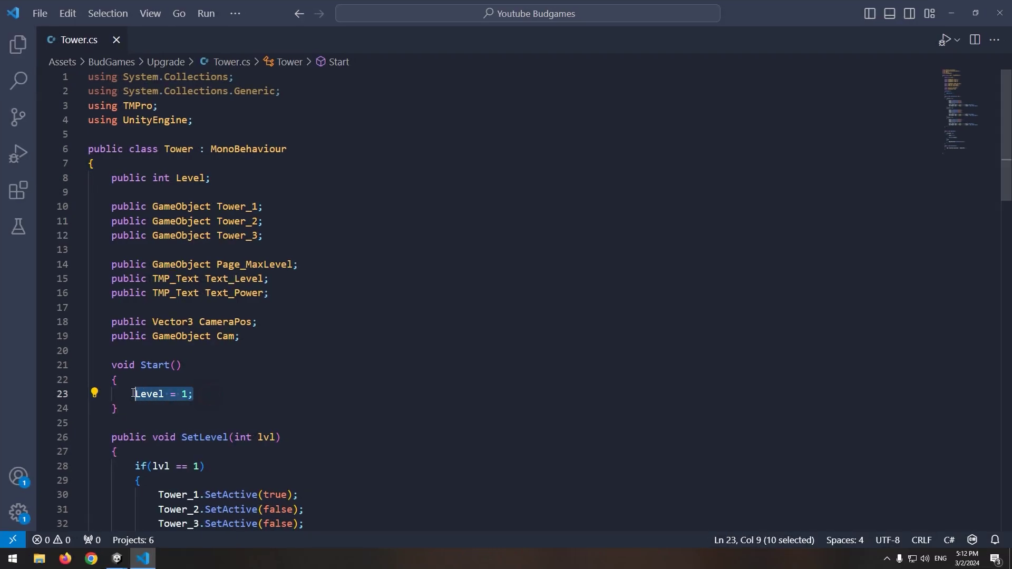
{"action": "type", "text": "SetLevel(3);"}
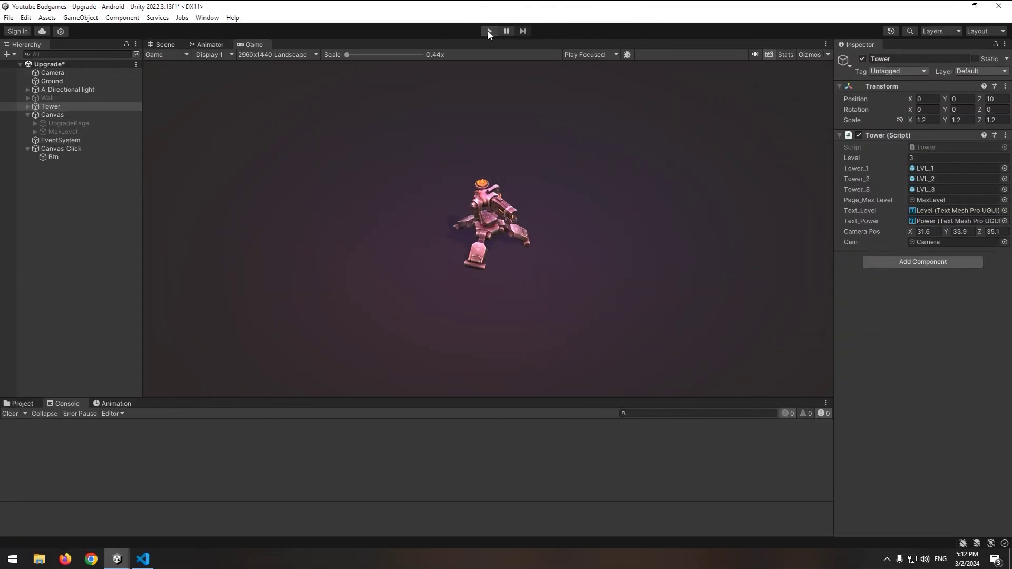
Play the scene in Unity and open the tower's upgrade page to test the starting level.
{"action": "key", "text": "ctrl+p"}
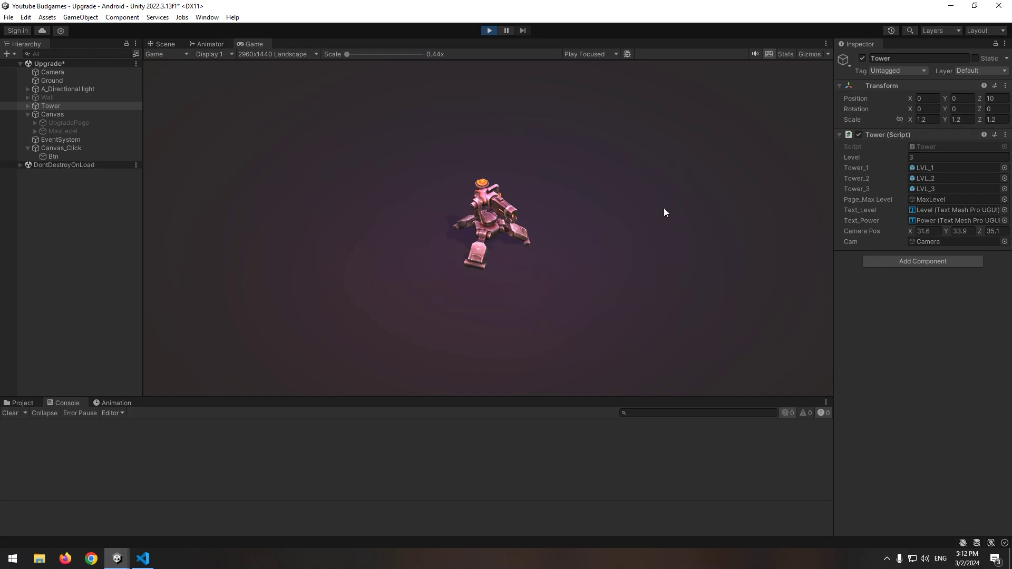
{"action": "left_click", "coordinate": [511, 231]}
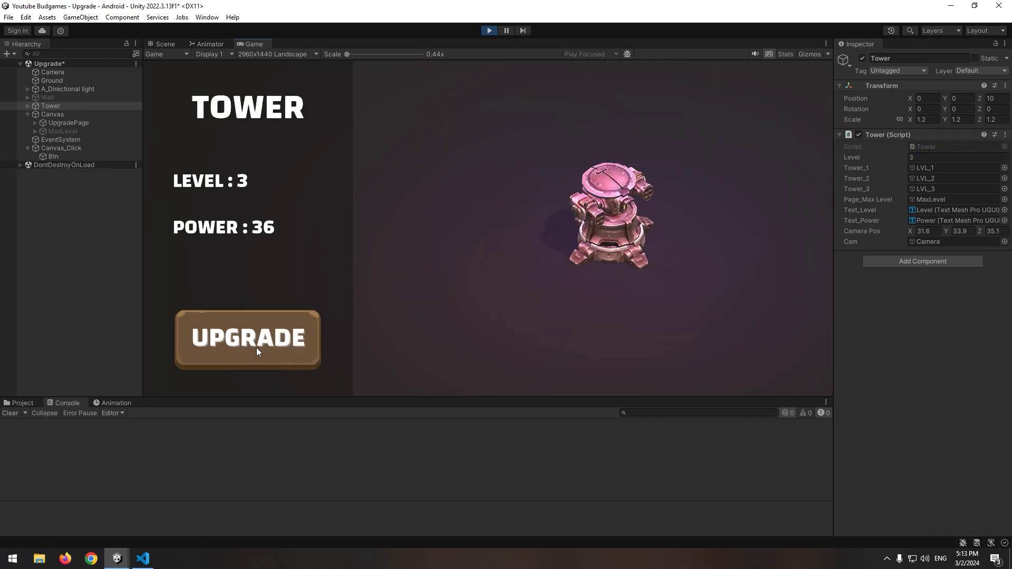